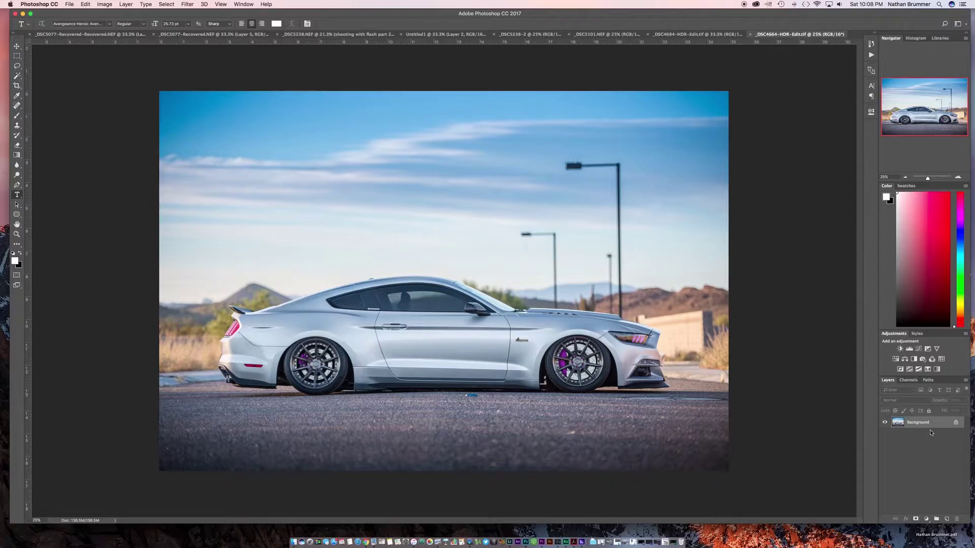
# Duplicate the Background onto Layer 1 and zoom in on the Mustang's hood.
pyautogui.press('super+j')
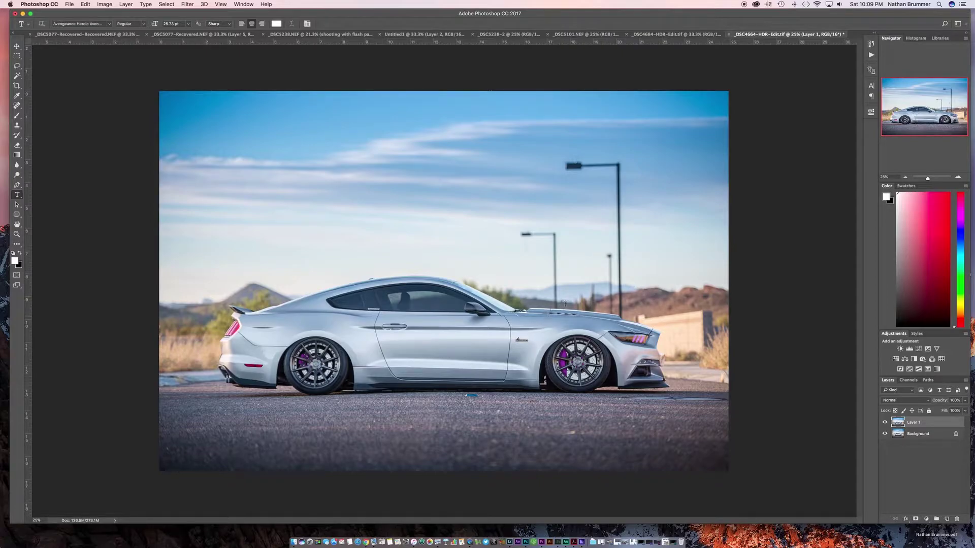
pyautogui.scroll(5, 565, 304)
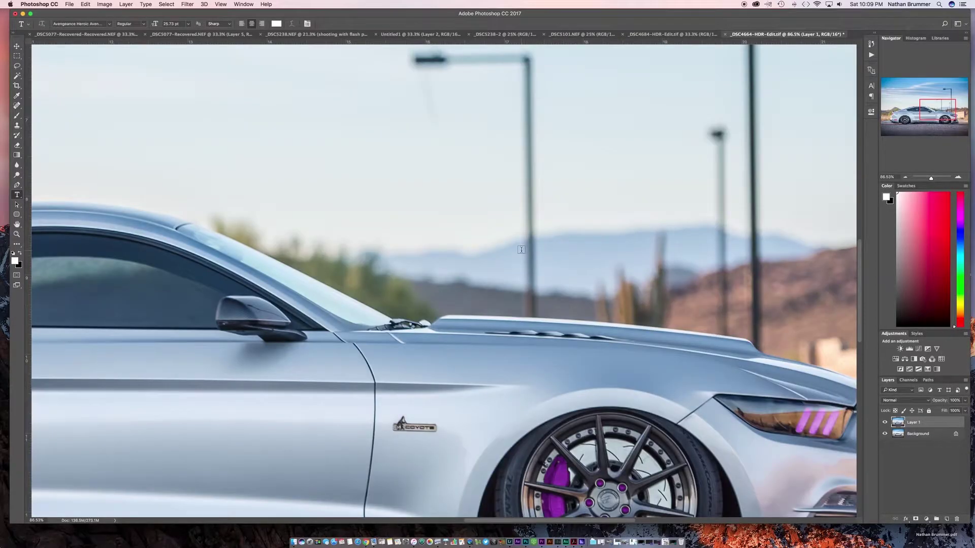
pyautogui.scroll(2, 522, 249)
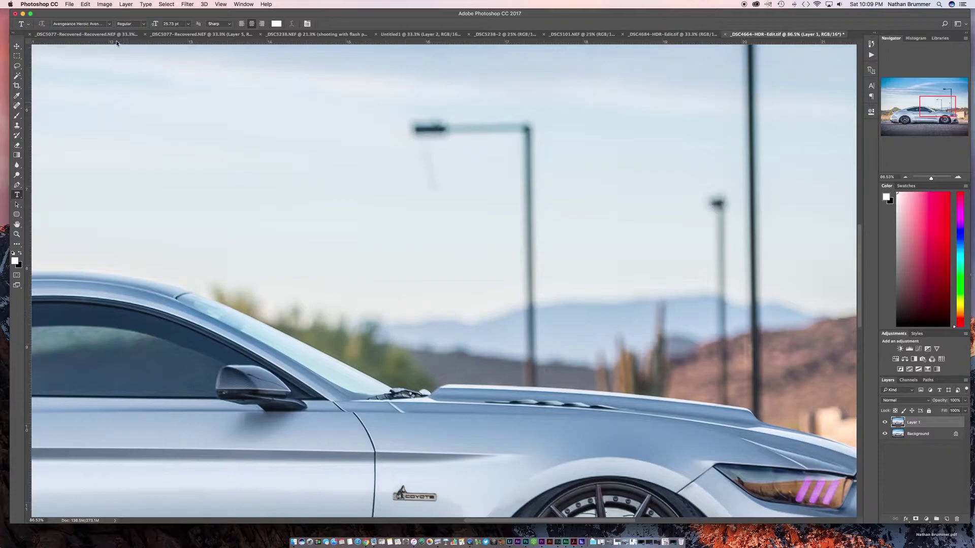
pyautogui.click(104, 4)
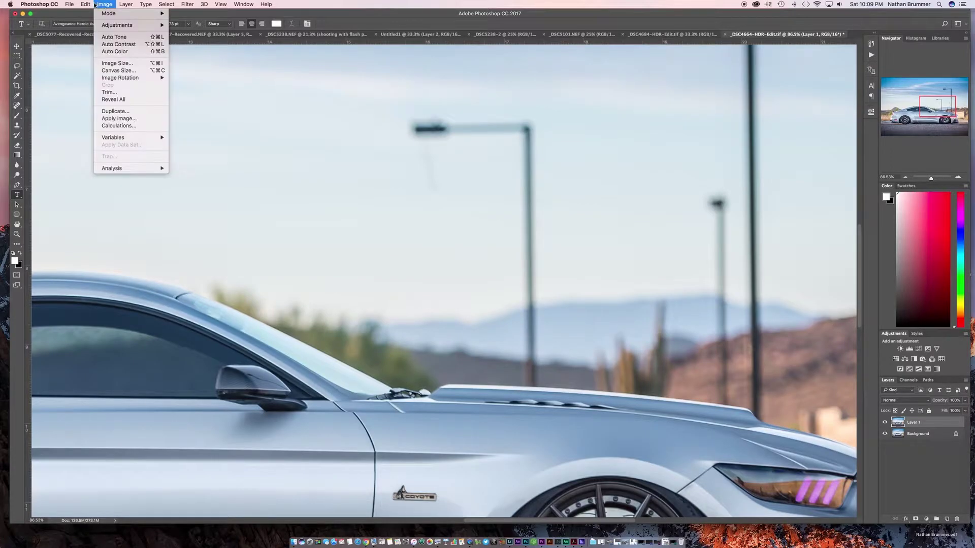
pyautogui.moveTo(85, 5)
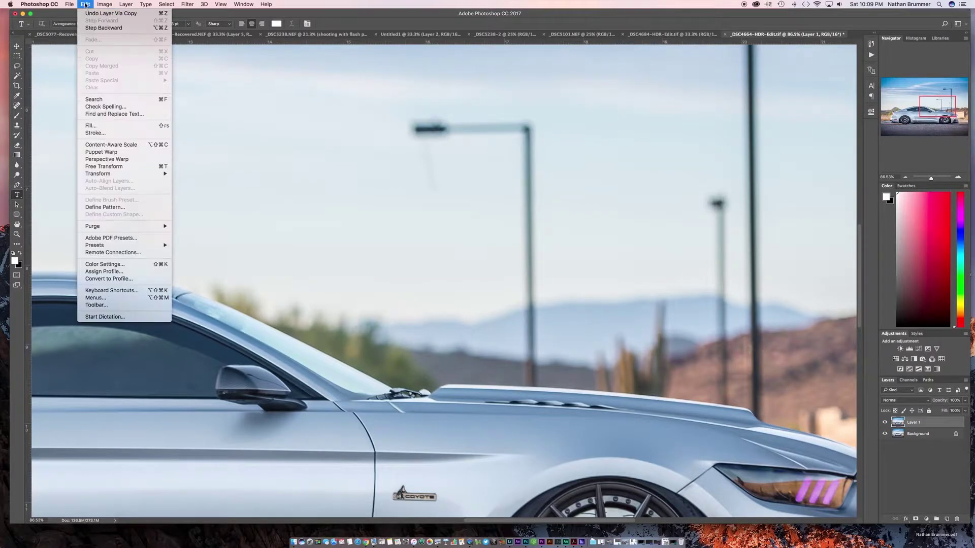
pyautogui.click(18, 70)
# Lasso the large bent lamp post above the hood and Content-Aware fill it with sky.
pyautogui.click(17, 66)
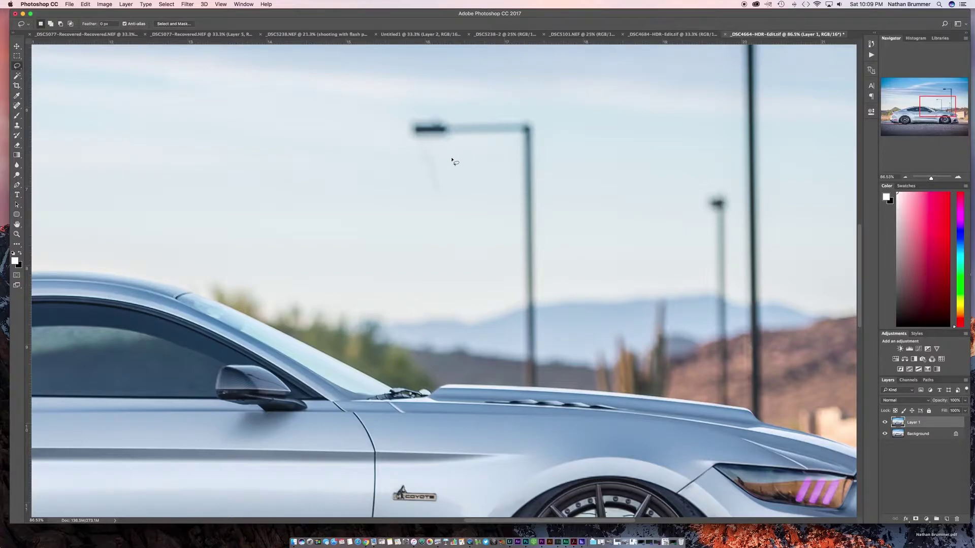
pyautogui.moveTo(512, 346)
pyautogui.mouseDown()
pyautogui.moveTo(517, 381)
pyautogui.moveTo(528, 385)
pyautogui.moveTo(543, 358)
pyautogui.moveTo(548, 283)
pyautogui.moveTo(539, 119)
pyautogui.moveTo(524, 109)
pyautogui.moveTo(397, 112)
pyautogui.moveTo(394, 145)
pyautogui.moveTo(421, 199)
pyautogui.moveTo(453, 199)
pyautogui.moveTo(443, 150)
pyautogui.moveTo(500, 151)
pyautogui.moveTo(512, 351)
pyautogui.mouseUp()
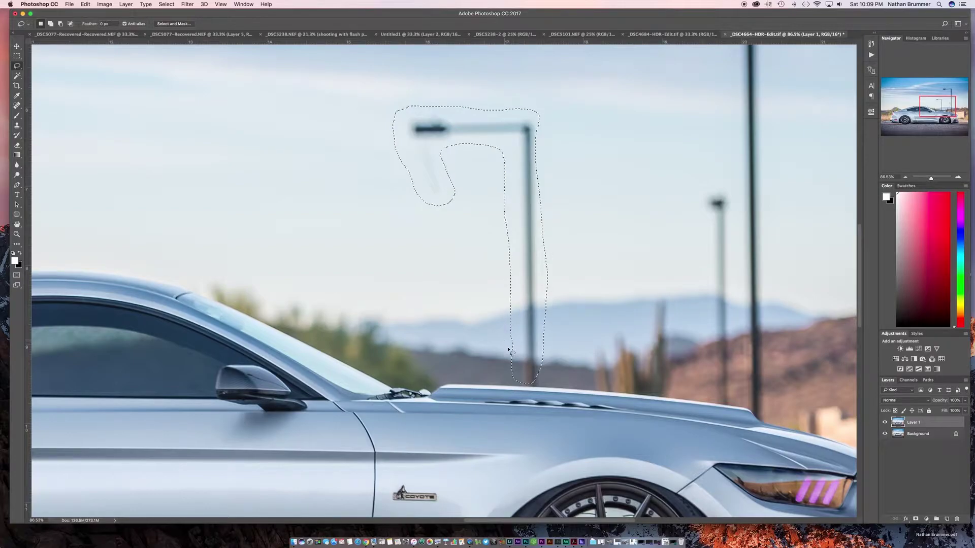
pyautogui.click(82, 4)
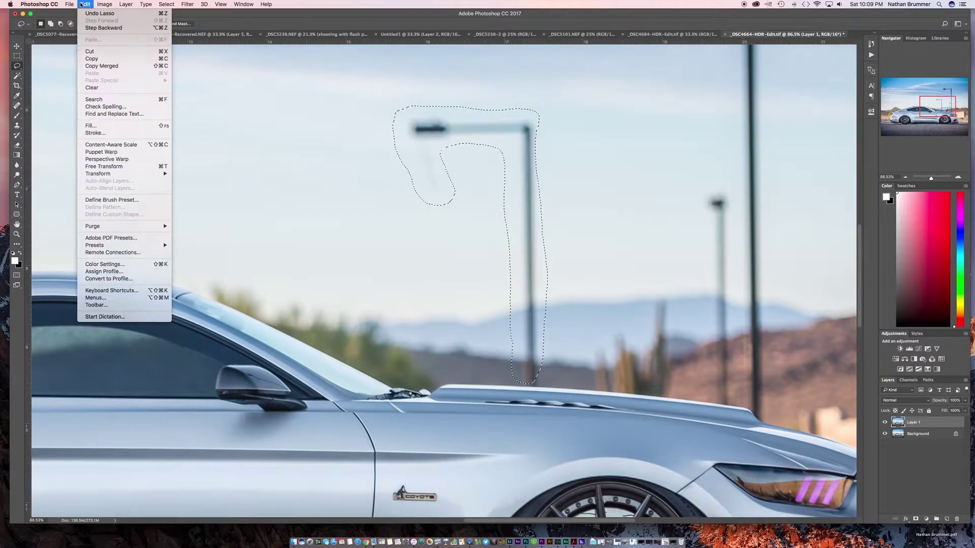
pyautogui.click(88, 126)
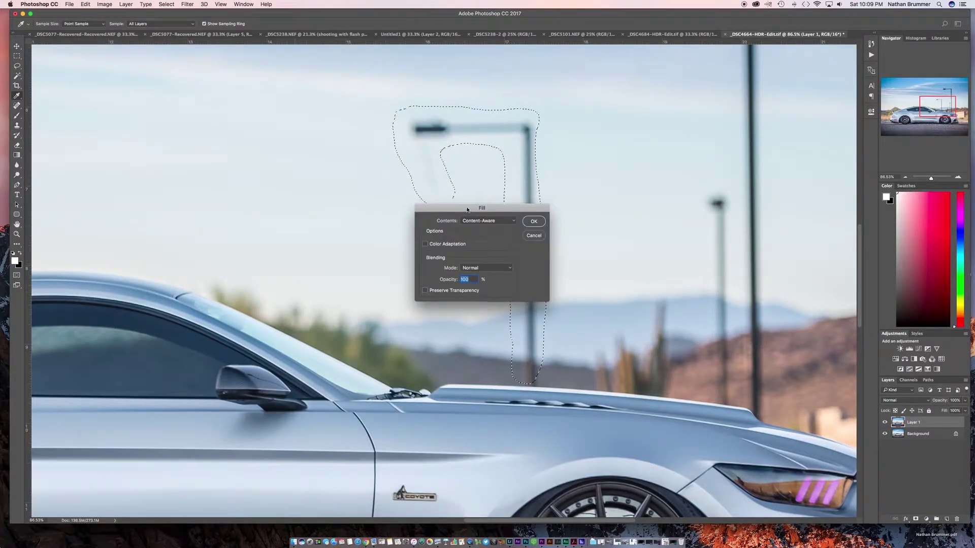
pyautogui.moveTo(468, 209)
pyautogui.mouseDown()
pyautogui.moveTo(250, 228)
pyautogui.moveTo(252, 216)
pyautogui.mouseUp()
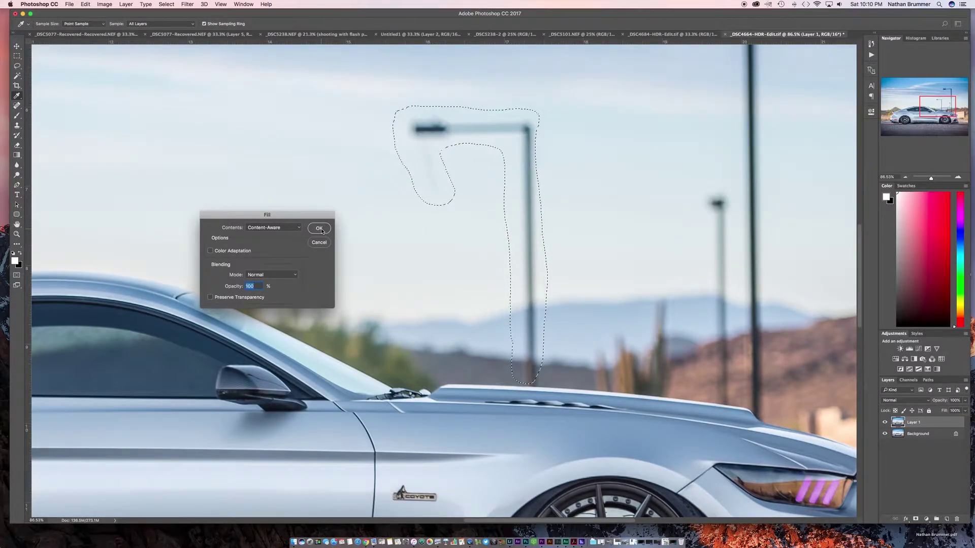
pyautogui.click(319, 228)
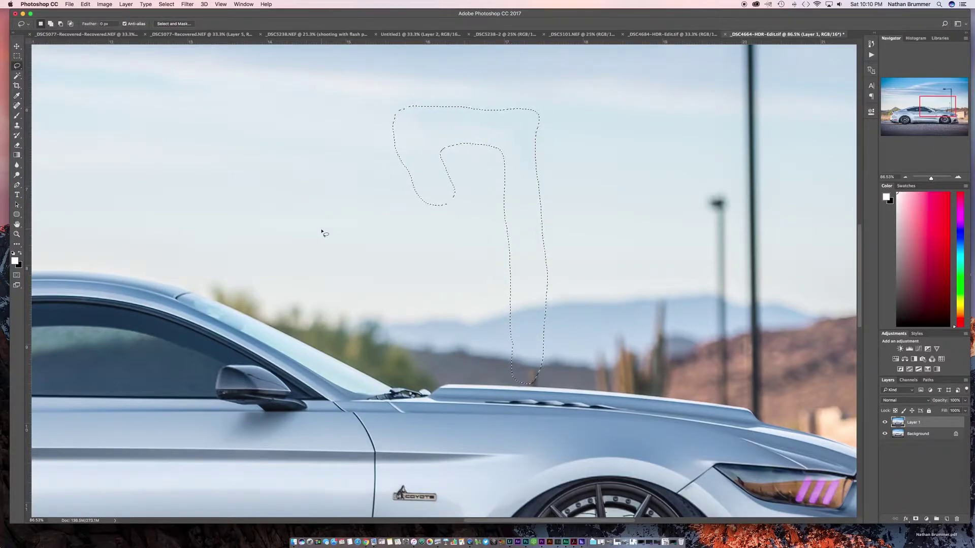
# Lasso the leftover sky smudge, Content-Aware fill it, and deselect.
pyautogui.press('super+d')
pyautogui.scroll(3, 539, 264)
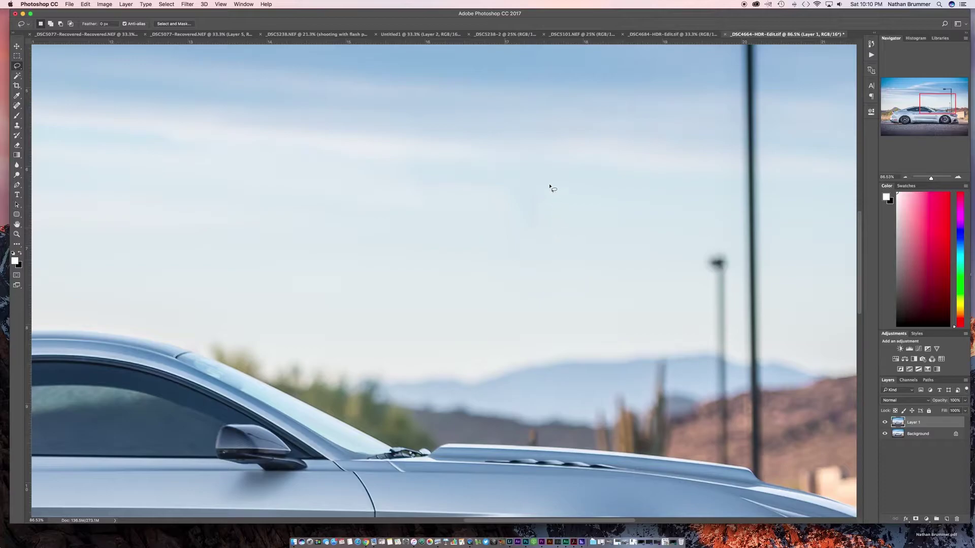
pyautogui.moveTo(546, 180)
pyautogui.mouseDown()
pyautogui.moveTo(507, 181)
pyautogui.moveTo(490, 198)
pyautogui.moveTo(498, 224)
pyautogui.moveTo(548, 235)
pyautogui.moveTo(547, 184)
pyautogui.mouseUp()
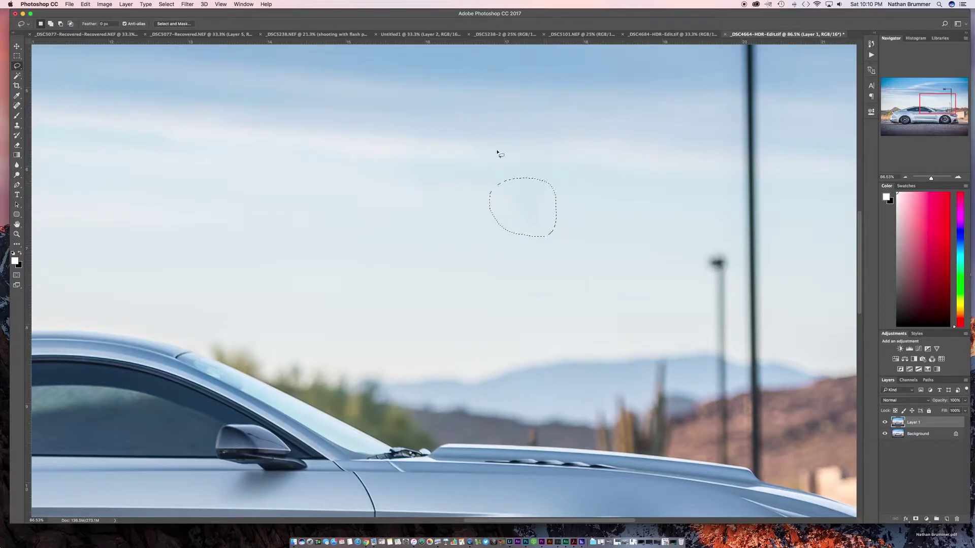
pyautogui.click(85, 4)
pyautogui.click(95, 127)
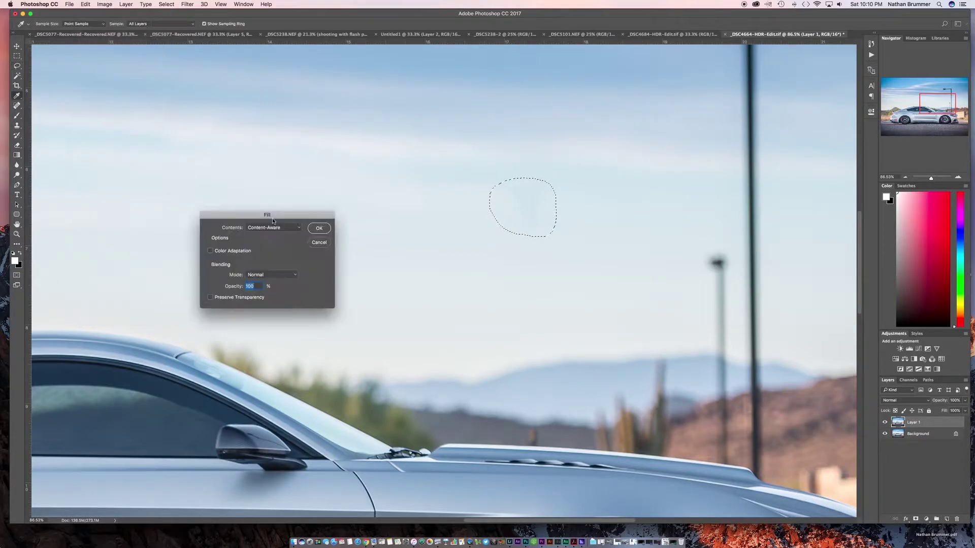
pyautogui.click(320, 228)
pyautogui.press('super+d')
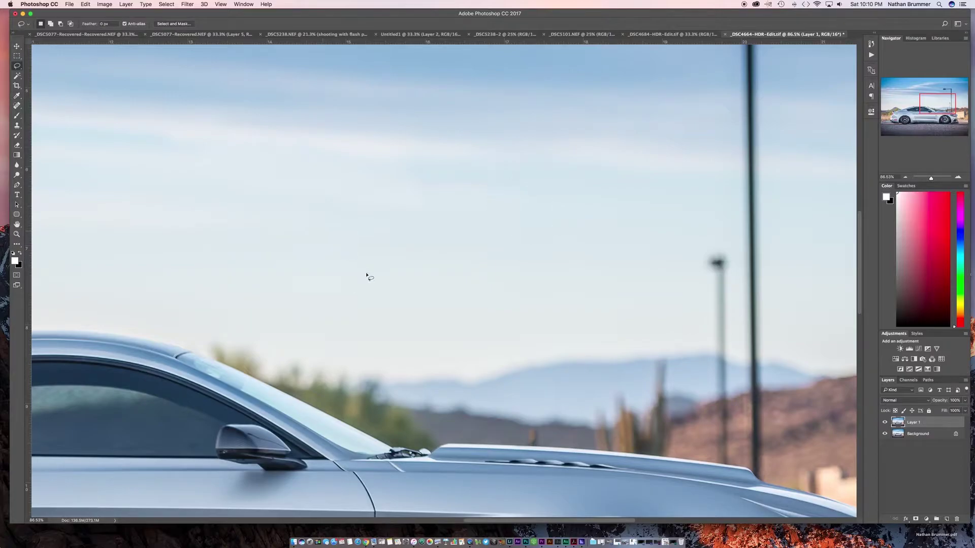
# Zoom out and toggle Layer 1 off and on to compare with the original.
pyautogui.scroll(-3, 550, 446)
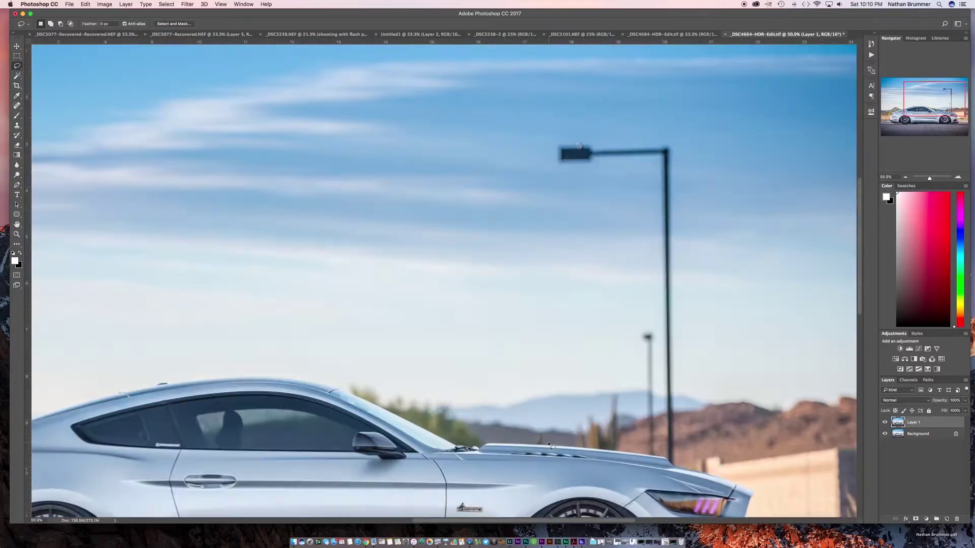
pyautogui.scroll(-3, 550, 446)
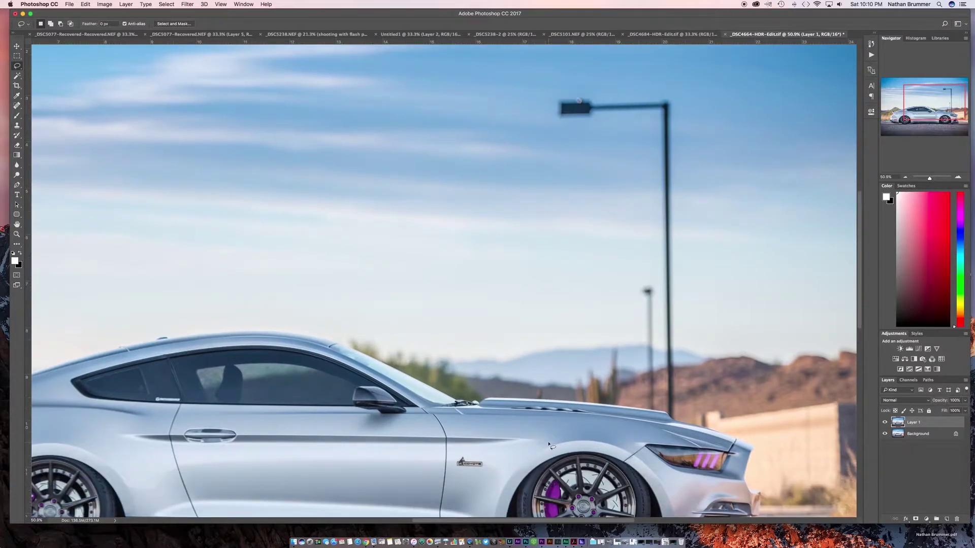
pyautogui.click(885, 422)
pyautogui.click(885, 423)
# Zoom in and choose the Clone Stamp tool, undoing a stray test dab.
pyautogui.scroll(5, 545, 401)
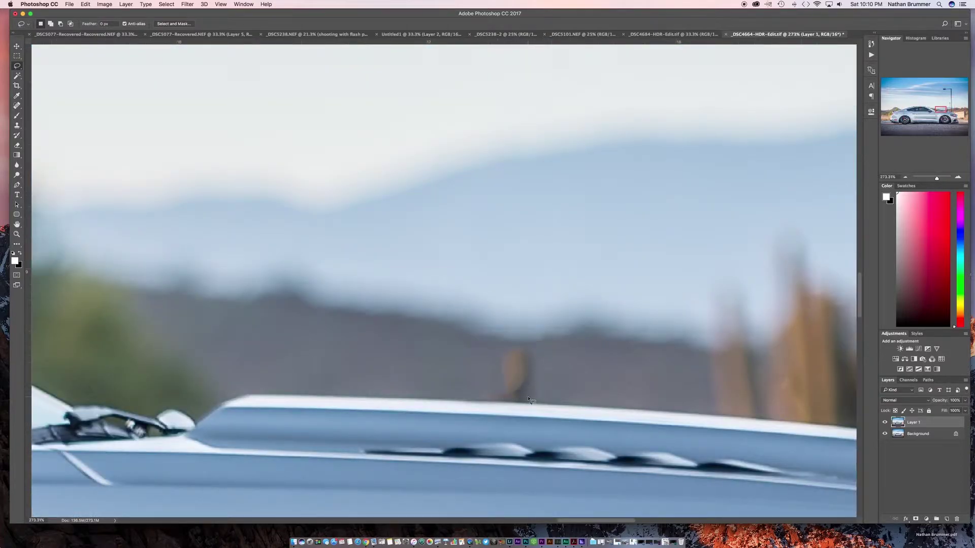
pyautogui.click(17, 126)
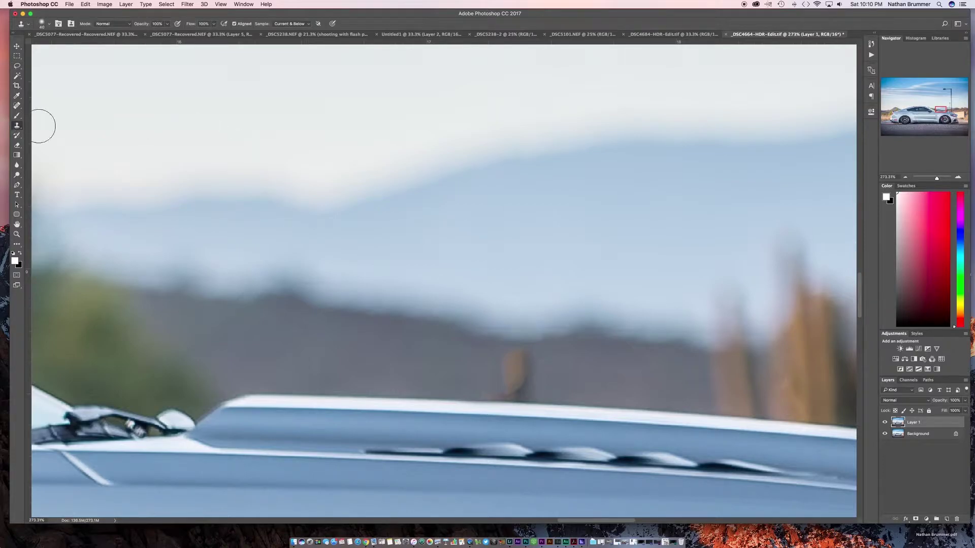
pyautogui.click(497, 379)
pyautogui.press('super+z')
pyautogui.rightClick(16, 128)
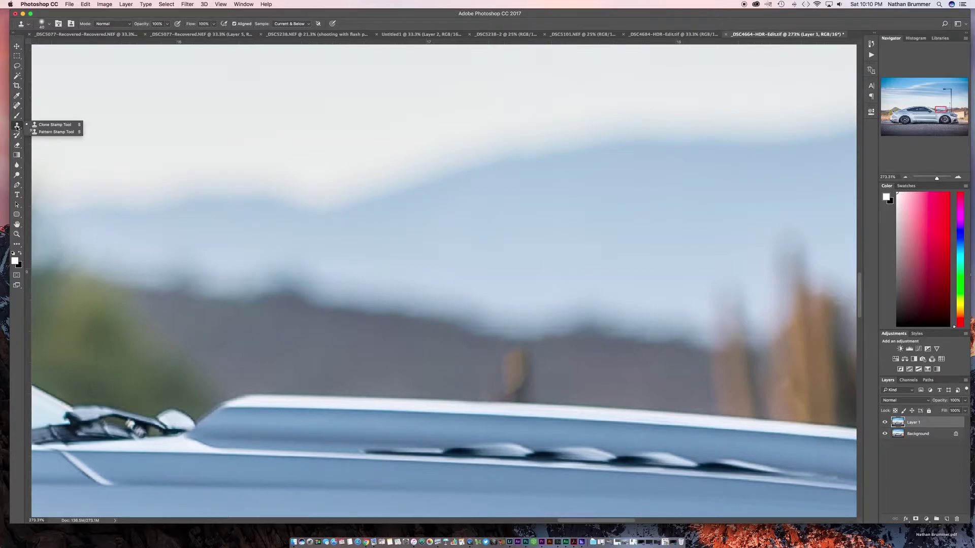
pyautogui.click(17, 127)
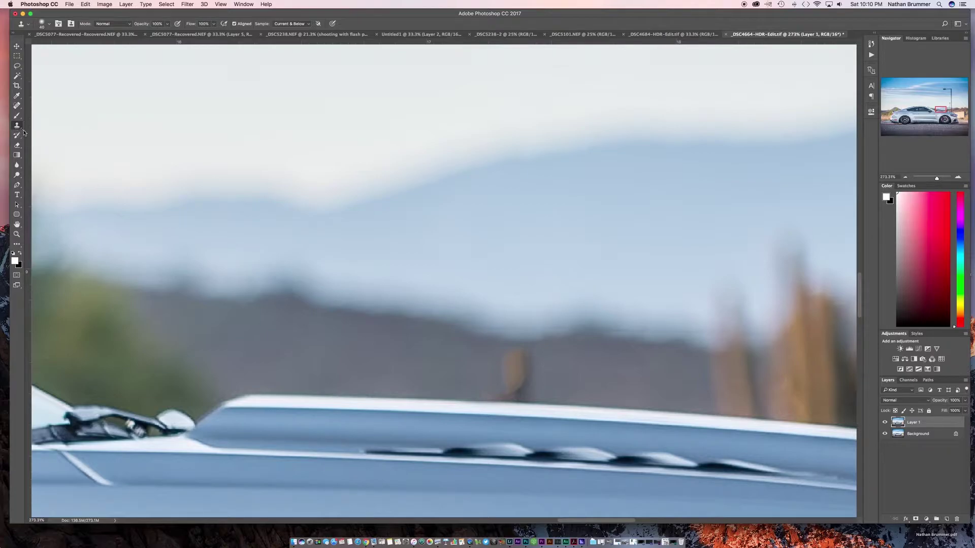
# Sample the roofline beside the brown post and clone over the post until it disappears.
pyautogui.click(482, 351)
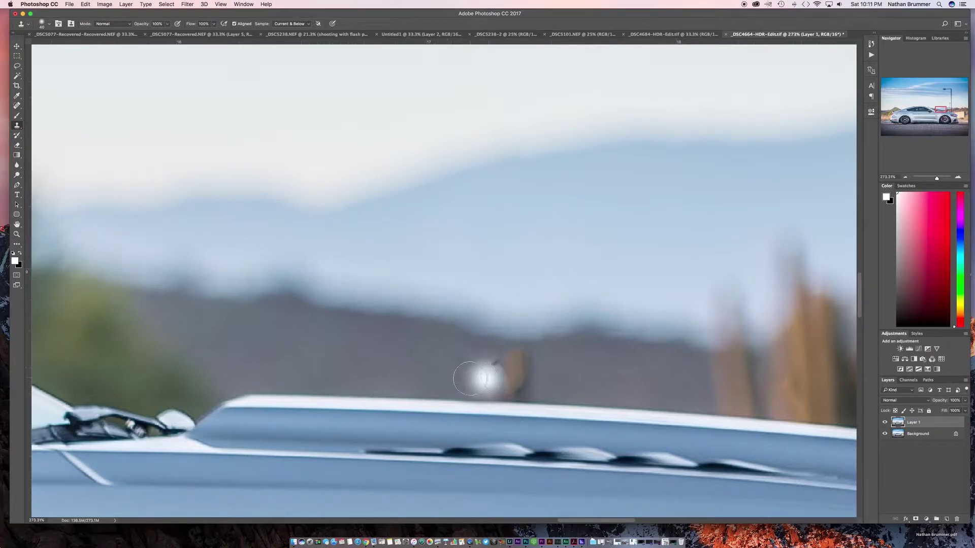
pyautogui.keyDown('alt'); pyautogui.click(425, 397); pyautogui.keyUp('alt')
pyautogui.moveTo(515, 394); pyautogui.dragTo(484, 395)
pyautogui.press('super+z')
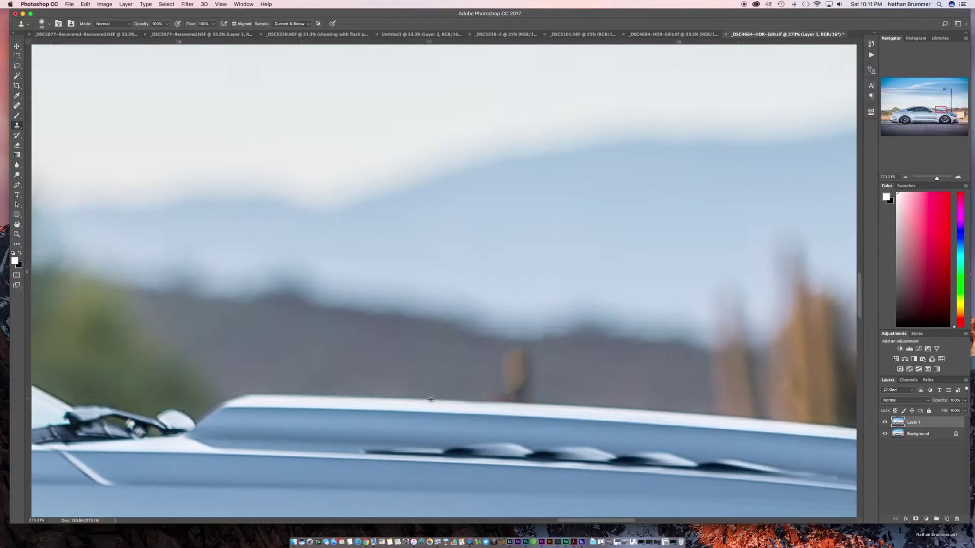
pyautogui.keyDown('alt'); pyautogui.click(431, 400); pyautogui.keyUp('alt')
pyautogui.moveTo(513, 402); pyautogui.dragTo(512, 363)
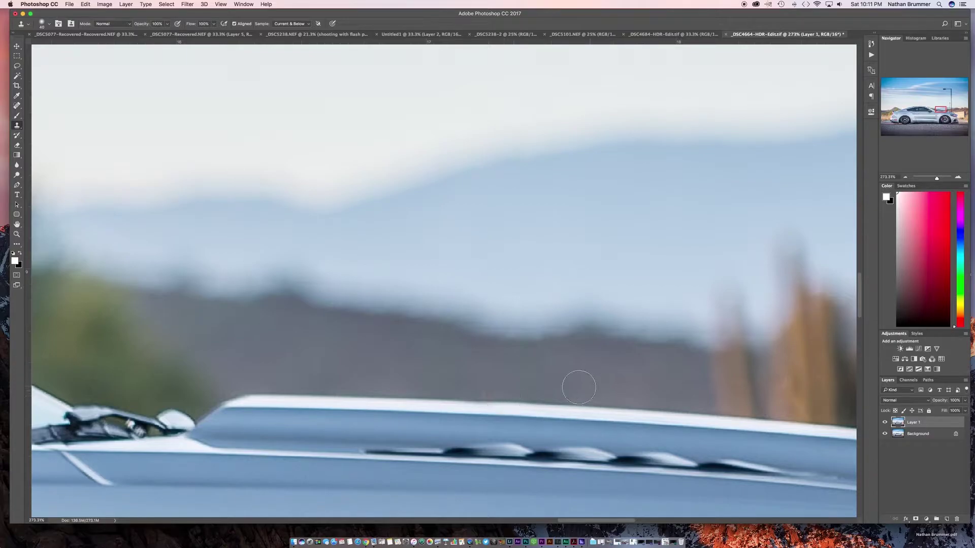
pyautogui.scroll(-5, 562, 391)
pyautogui.scroll(-3, 562, 390)
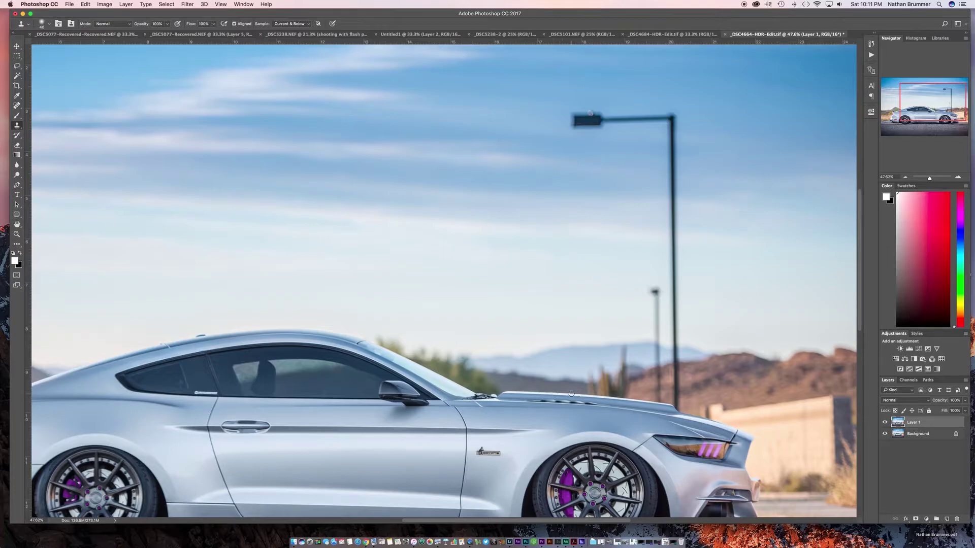
# Toggle Layer 1's visibility twice to compare the retouch with the original.
pyautogui.click(885, 422)
pyautogui.click(885, 423)
pyautogui.click(885, 422)
pyautogui.click(885, 423)
# Pan to the thinner lamp post near the car's front and pick the Lasso tool.
pyautogui.hscroll(3, 682, 347)
pyautogui.scroll(3, 682, 348)
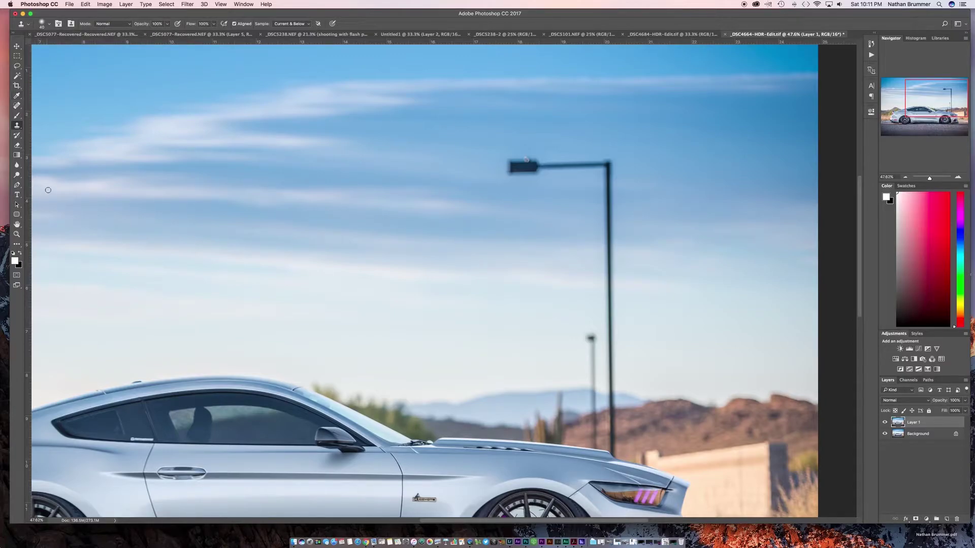
pyautogui.click(16, 66)
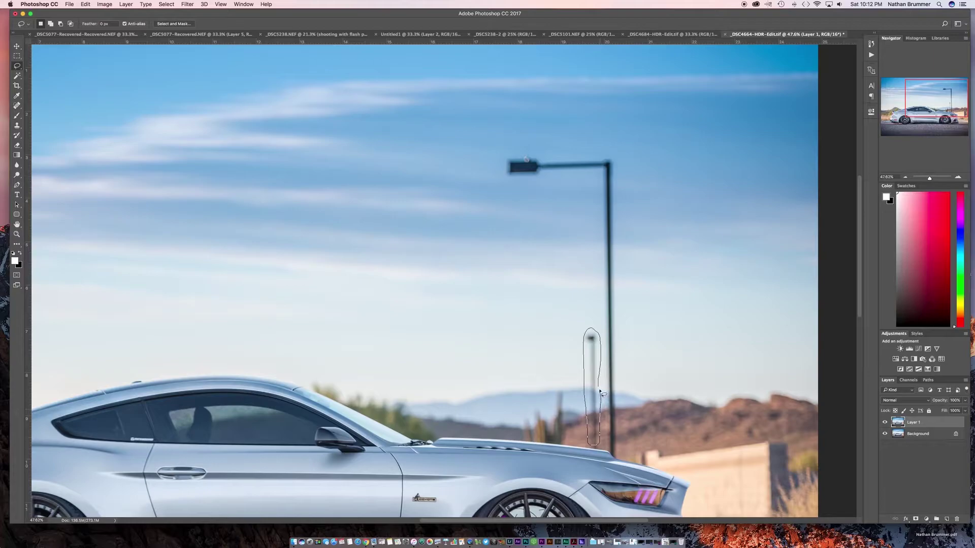
# Content-Aware fill the selected thin lamp post, deselect, and zoom to check the result.
pyautogui.click(86, 4)
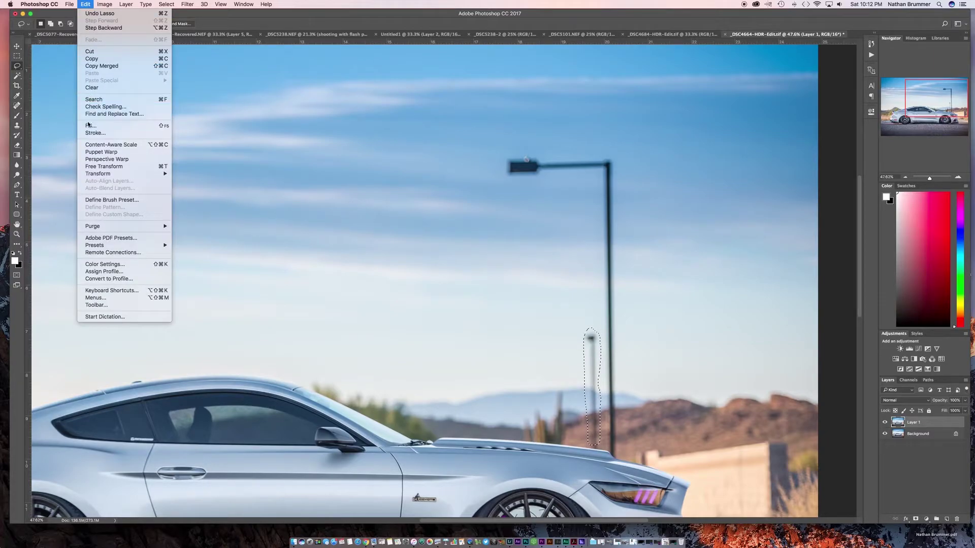
pyautogui.click(122, 126)
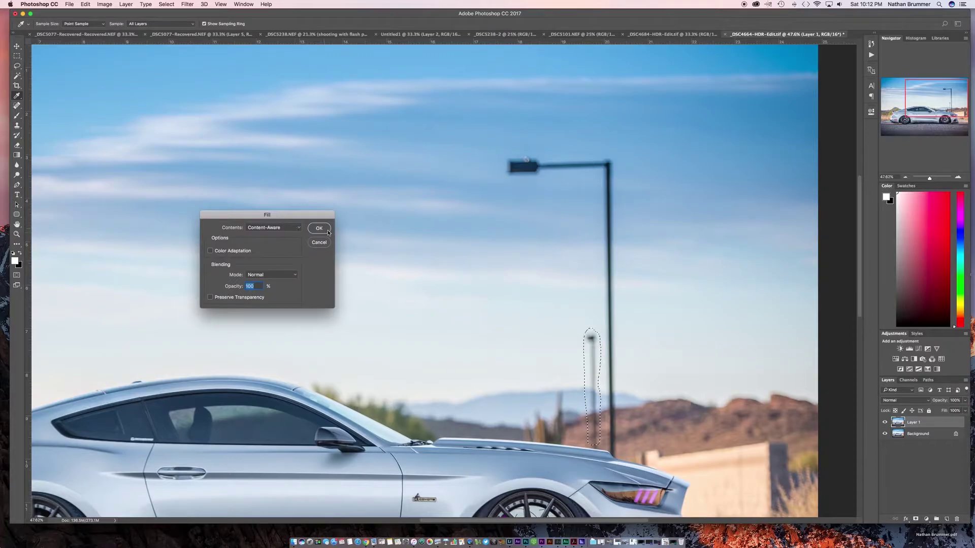
pyautogui.press('Return')
pyautogui.press('l')
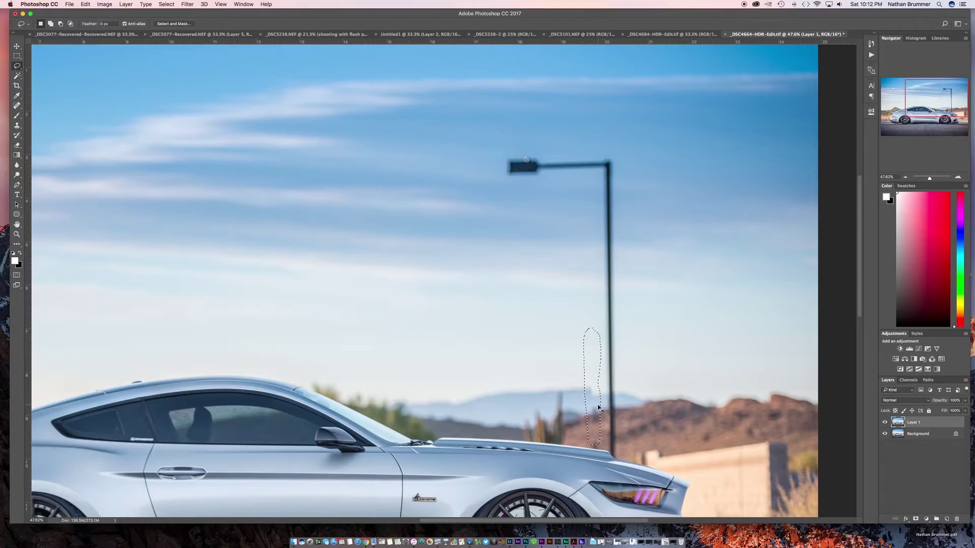
pyautogui.press('super+d')
pyautogui.scroll(5, 613, 422)
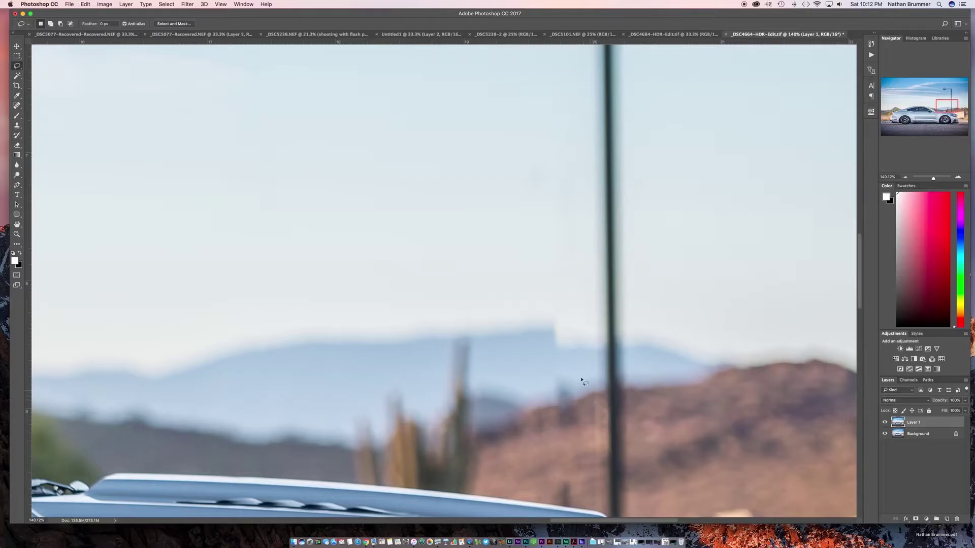
pyautogui.scroll(-6, 575, 351)
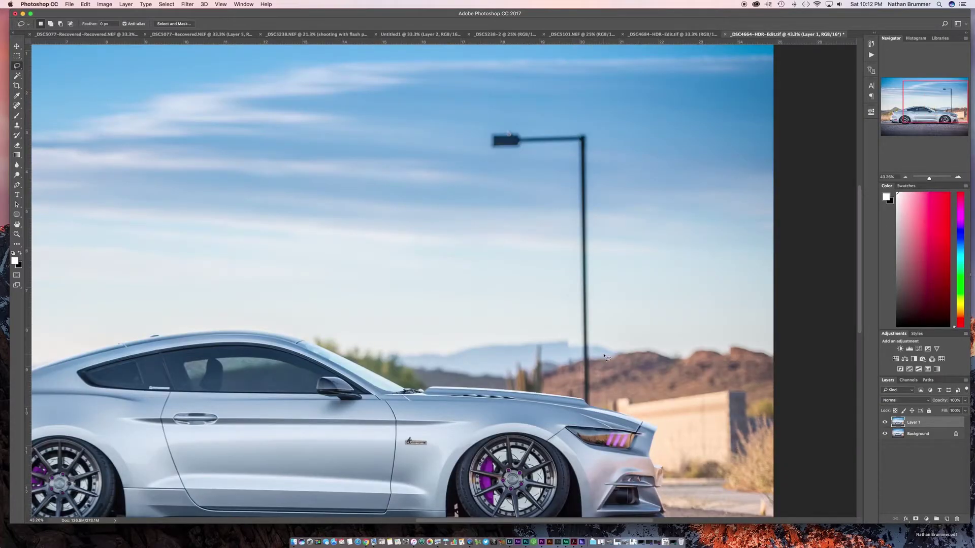
# Outline the small distant lamp post beside the pole, then drop the selection and re-zoom.
pyautogui.moveTo(568, 288); pyautogui.dragTo(576, 305)
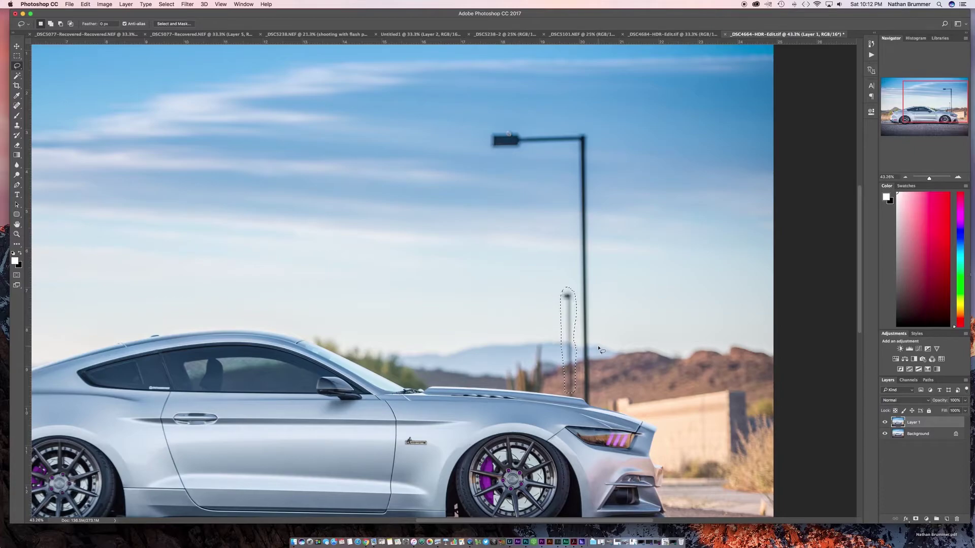
pyautogui.press('super+d')
pyautogui.scroll(5, 579, 349)
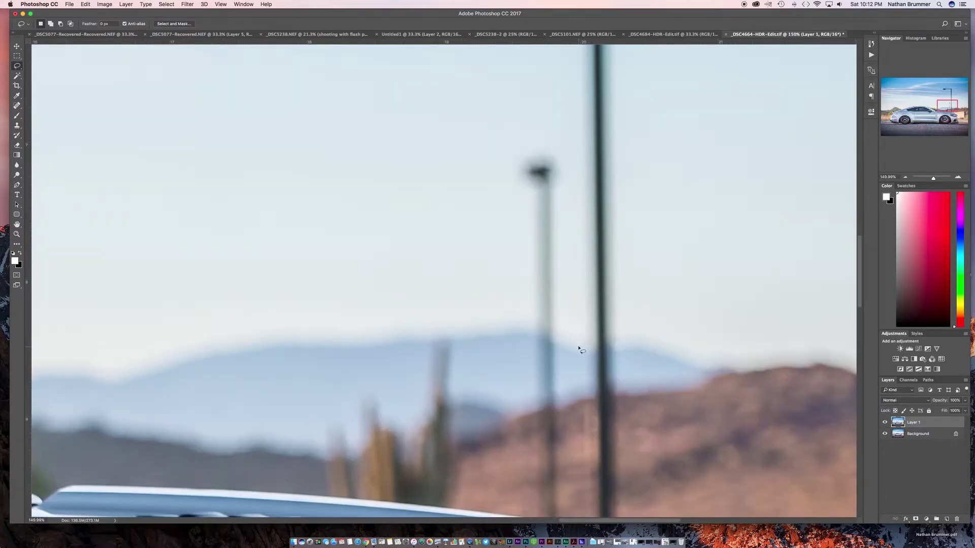
pyautogui.scroll(3, 579, 349)
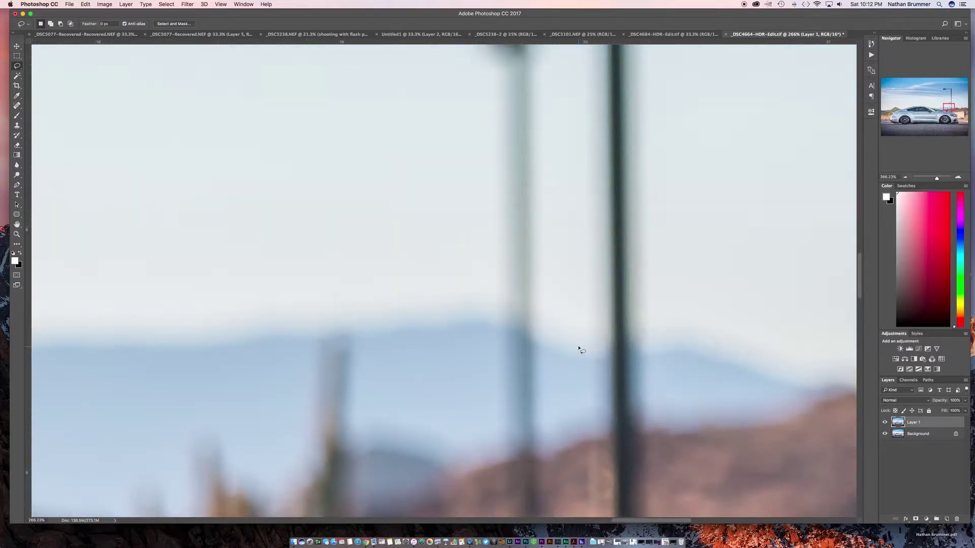
pyautogui.scroll(-2, 579, 349)
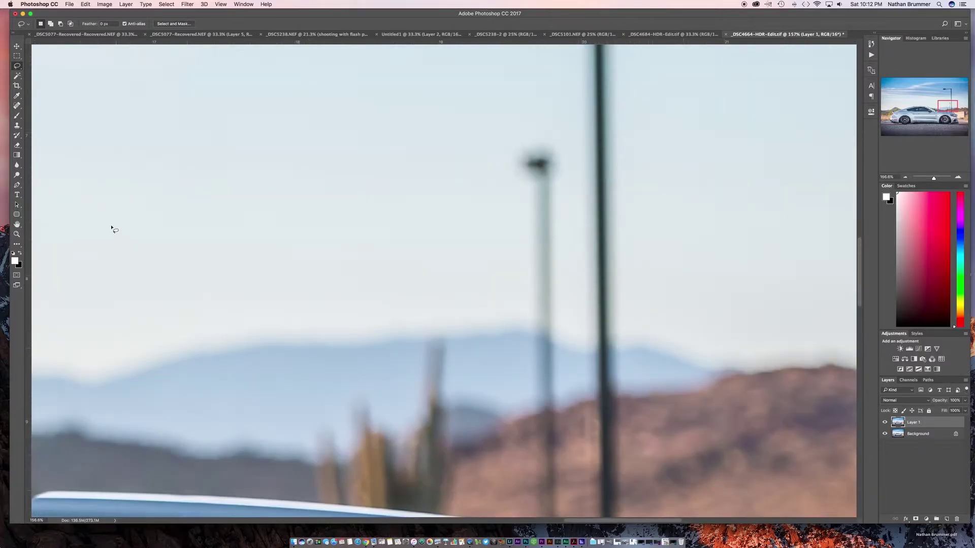
# Clone nearby sky over the distant lamp post's lower stem, resampling and undoing bad patches.
pyautogui.click(18, 127)
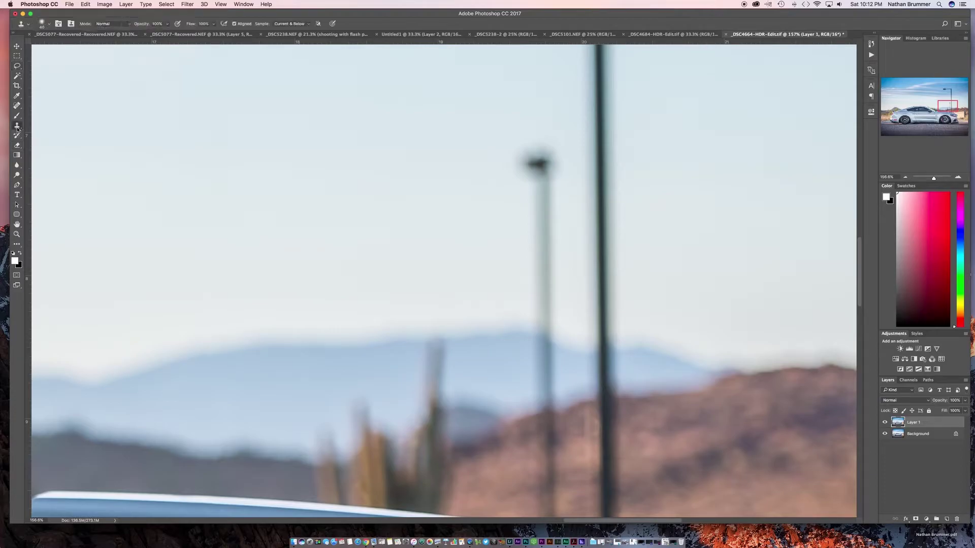
pyautogui.click(653, 354)
pyautogui.press('super+z')
pyautogui.press('super+z')
pyautogui.moveTo(550, 344)
pyautogui.mouseDown()
pyautogui.moveTo(542, 334)
pyautogui.moveTo(552, 380)
pyautogui.mouseUp()
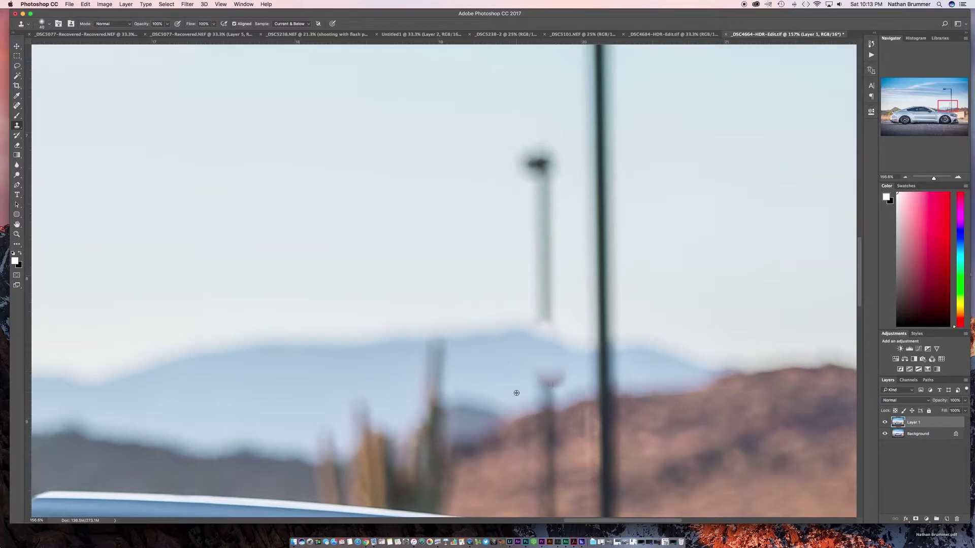
pyautogui.keyDown('alt'); pyautogui.click(500, 365); pyautogui.keyUp('alt')
pyautogui.moveTo(526, 370)
pyautogui.mouseDown()
pyautogui.moveTo(514, 364)
pyautogui.moveTo(553, 375)
pyautogui.moveTo(542, 399)
pyautogui.moveTo(634, 399)
pyautogui.moveTo(545, 410)
pyautogui.mouseUp()
pyautogui.keyDown('alt'); pyautogui.click(496, 364); pyautogui.keyUp('alt')
pyautogui.keyDown('alt'); pyautogui.click(634, 399); pyautogui.keyUp('alt')
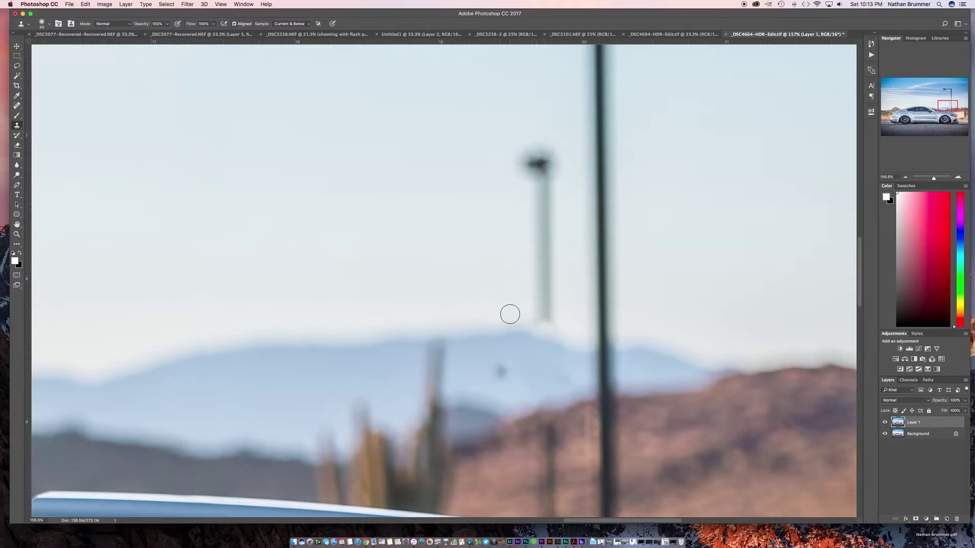
pyautogui.click(528, 331)
pyautogui.press('super+z')
pyautogui.press('super+z')
pyautogui.press('super+z')
pyautogui.keyDown('alt'); pyautogui.click(501, 301); pyautogui.keyUp('alt')
pyautogui.moveTo(531, 312)
pyautogui.mouseDown()
pyautogui.moveTo(551, 318)
pyautogui.moveTo(533, 303)
pyautogui.moveTo(550, 304)
pyautogui.moveTo(544, 291)
pyautogui.moveTo(528, 301)
pyautogui.mouseUp()
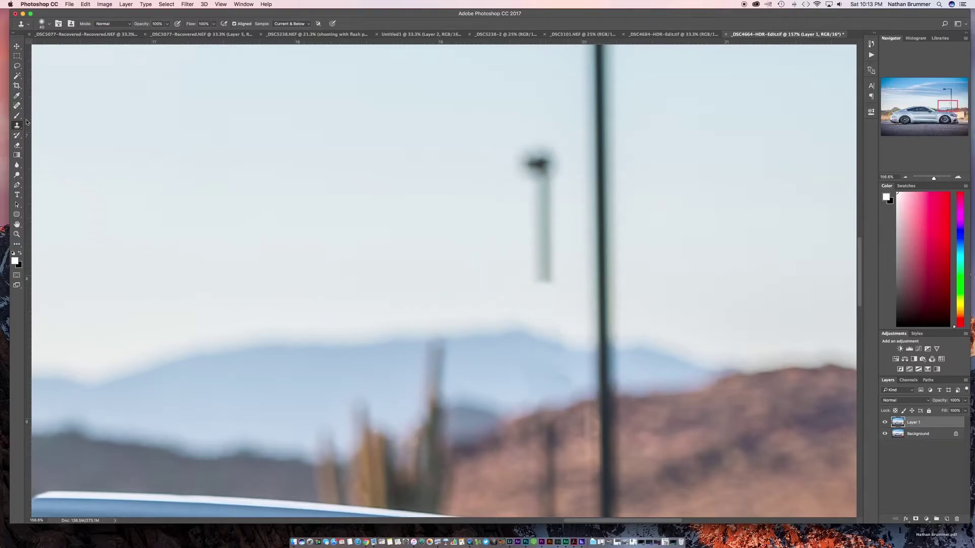
# Lasso the remaining piece of the distant post and Content-Aware fill it with sky.
pyautogui.click(16, 65)
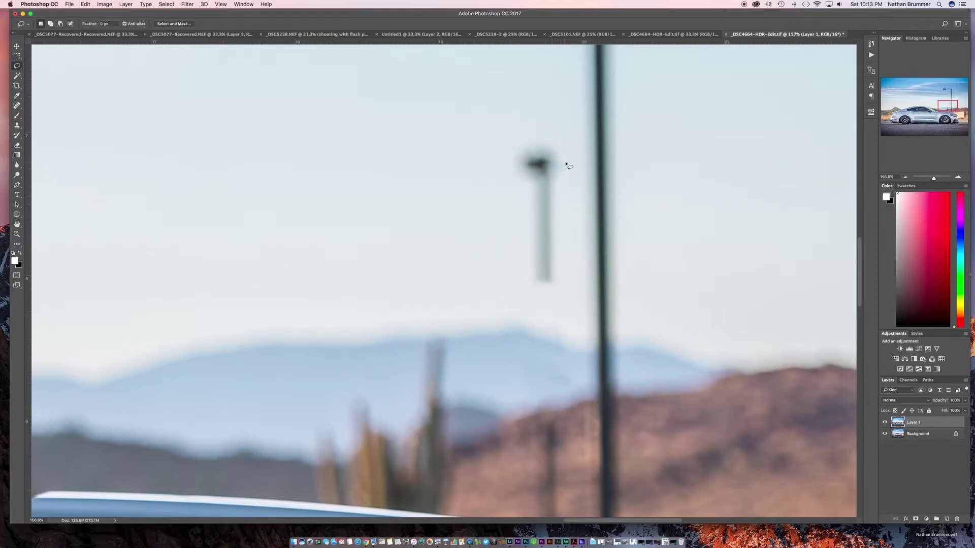
pyautogui.moveTo(565, 163)
pyautogui.mouseDown()
pyautogui.moveTo(535, 127)
pyautogui.moveTo(512, 141)
pyautogui.moveTo(515, 252)
pyautogui.moveTo(533, 297)
pyautogui.moveTo(560, 290)
pyautogui.moveTo(566, 163)
pyautogui.mouseUp()
pyautogui.click(85, 4)
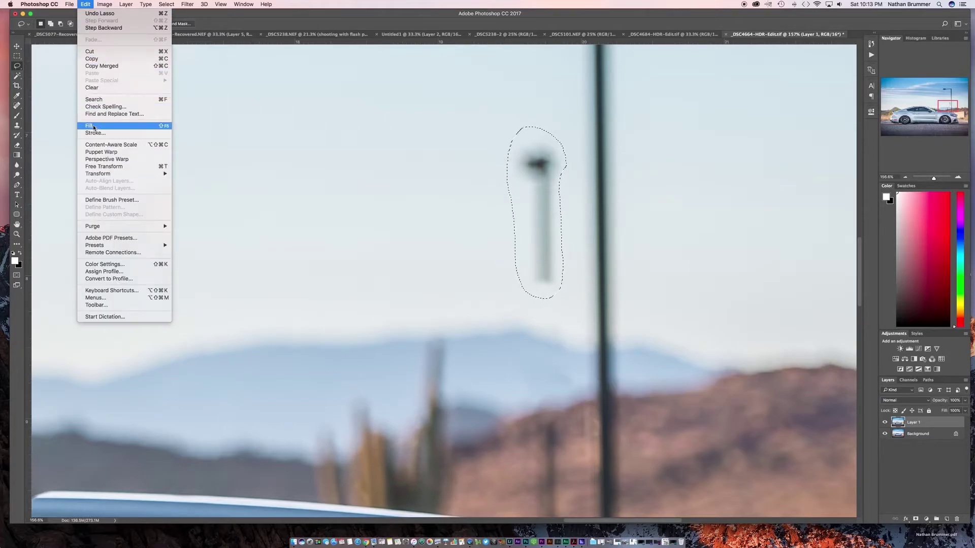
pyautogui.click(94, 126)
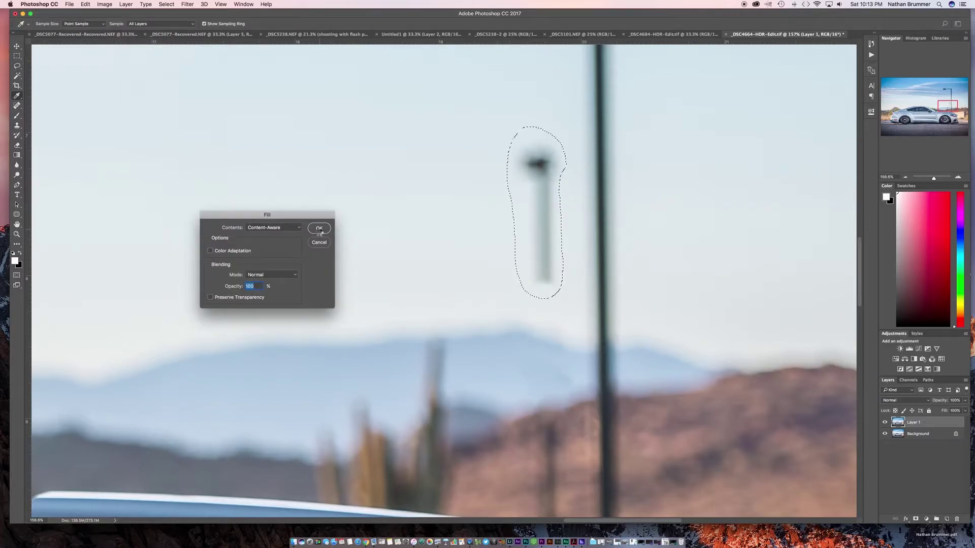
pyautogui.click(319, 229)
pyautogui.press('l')
pyautogui.press('super+d')
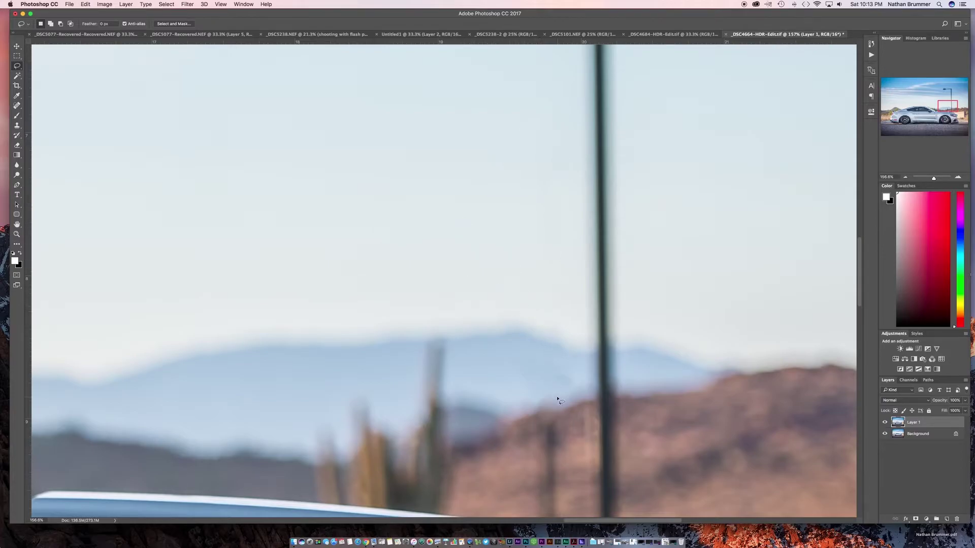
pyautogui.scroll(-5, 543, 362)
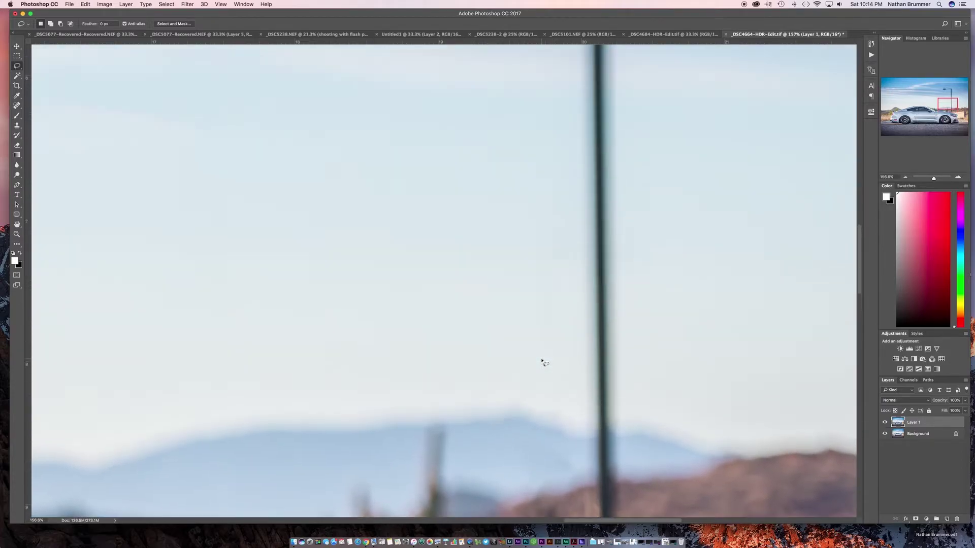
pyautogui.scroll(-2, 542, 362)
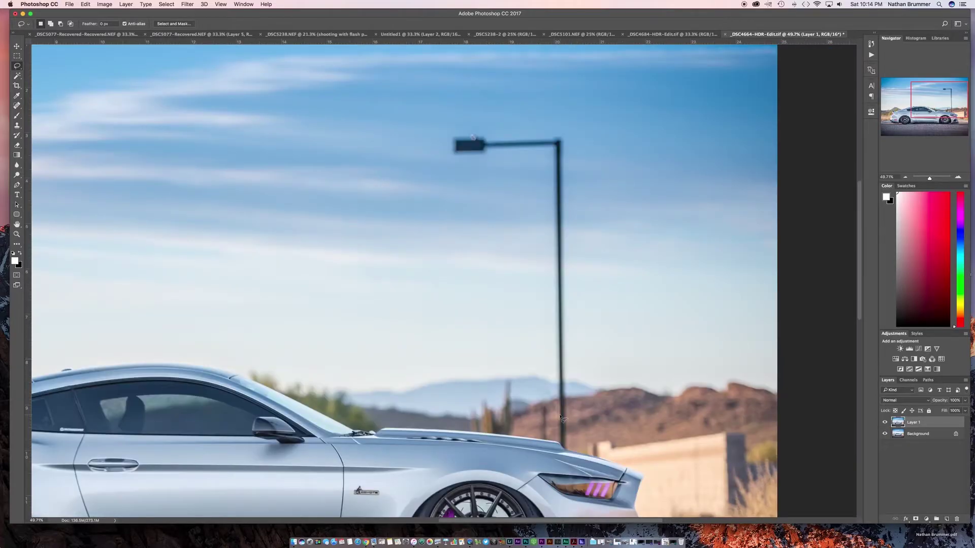
pyautogui.scroll(5, 557, 408)
pyautogui.scroll(-2, 557, 408)
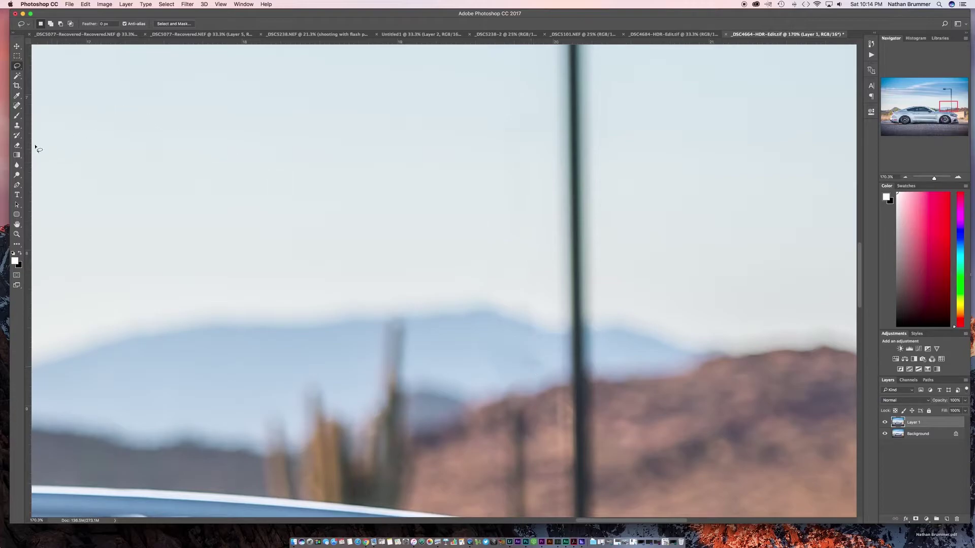
# Use the Spot Healing Brush to heal away the dark dust spot in the sky.
pyautogui.click(18, 105)
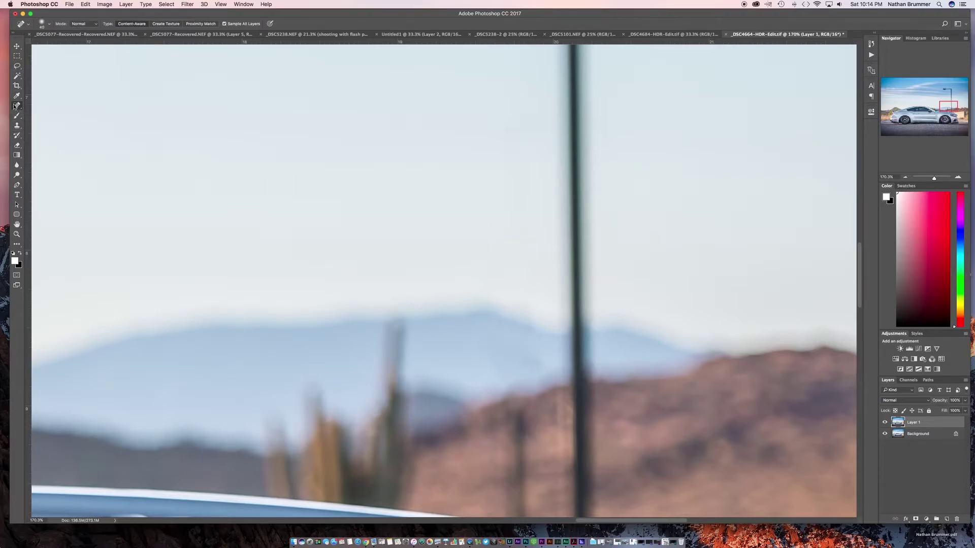
pyautogui.click(15, 107)
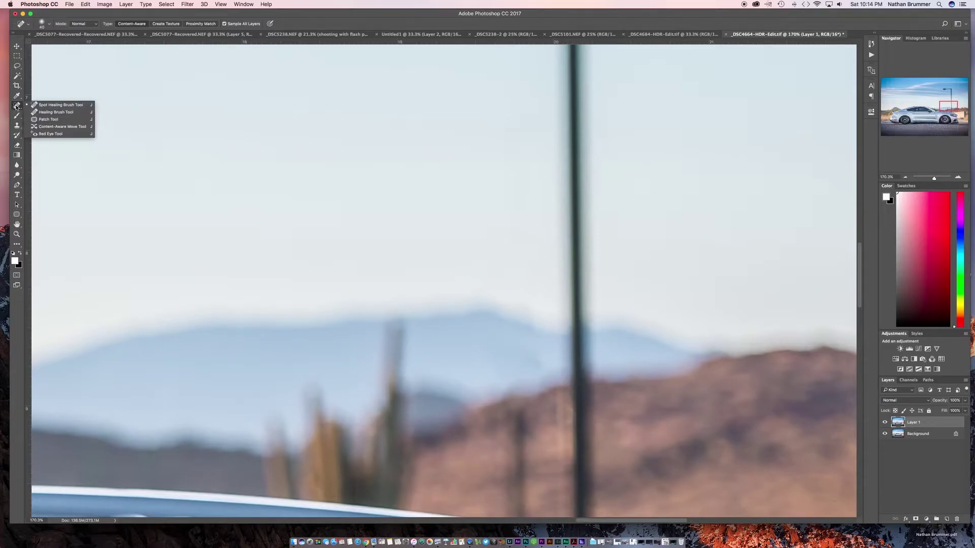
pyautogui.click(60, 105)
pyautogui.moveTo(535, 362); pyautogui.dragTo(509, 348)
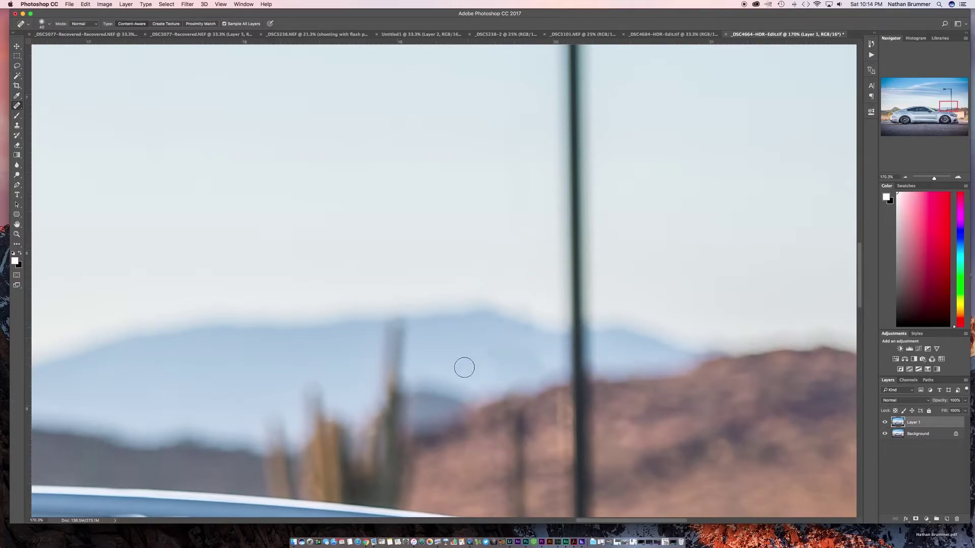
# Heal along the faint post standing in the hills.
pyautogui.scroll(-1, 442, 379)
pyautogui.scroll(-5, 443, 379)
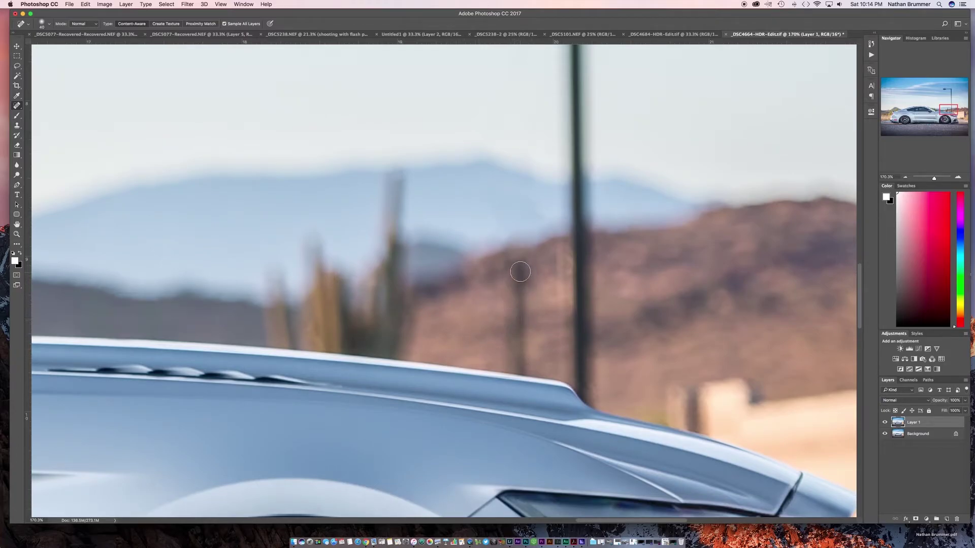
pyautogui.moveTo(516, 268)
pyautogui.mouseDown()
pyautogui.moveTo(523, 286)
pyautogui.moveTo(518, 258)
pyautogui.mouseUp()
pyautogui.moveTo(519, 314)
pyautogui.mouseDown()
pyautogui.moveTo(519, 287)
pyautogui.moveTo(517, 315)
pyautogui.mouseUp()
# Clone hill texture over the faint post with the Clone Stamp tool.
pyautogui.rightClick(17, 106)
pyautogui.click(17, 126)
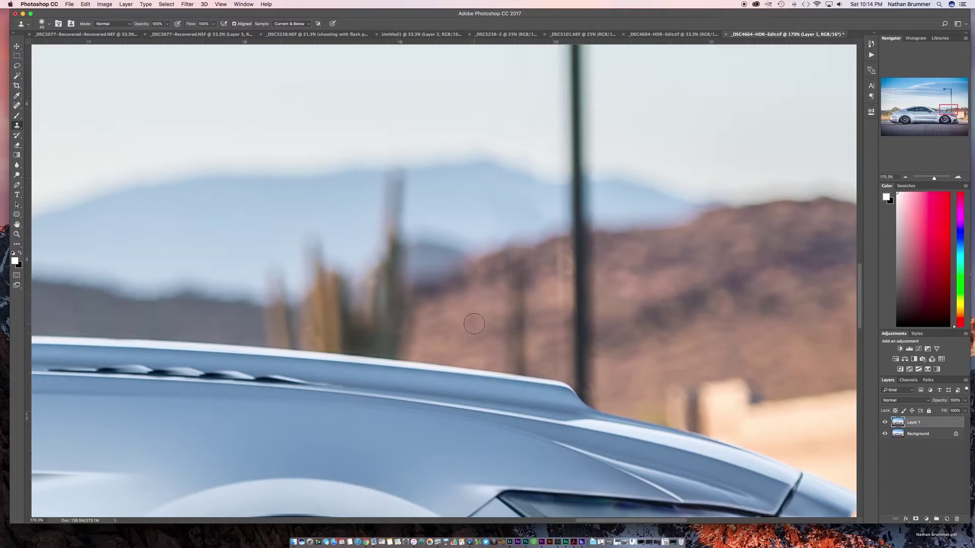
pyautogui.moveTo(504, 305)
pyautogui.mouseDown()
pyautogui.moveTo(593, 268)
pyautogui.moveTo(509, 274)
pyautogui.mouseUp()
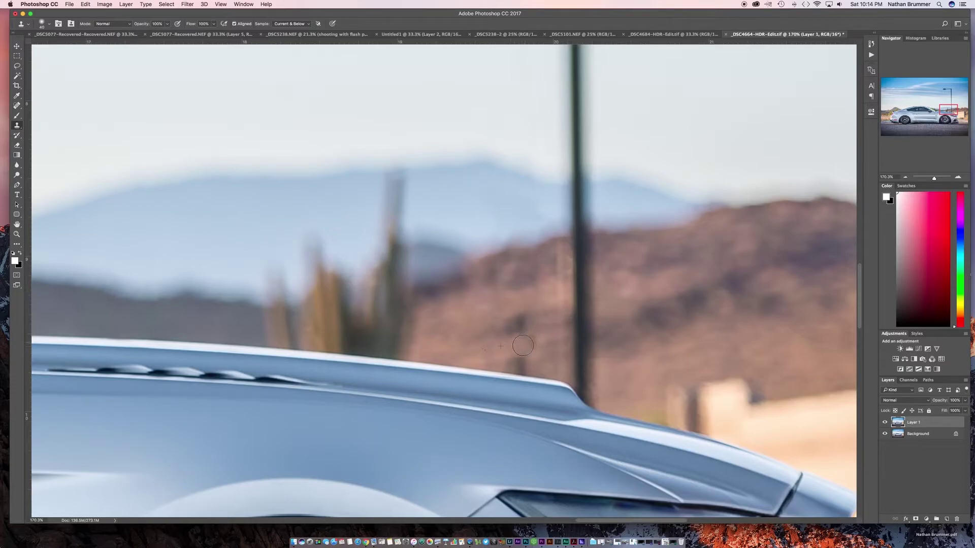
pyautogui.keyDown('alt'); pyautogui.click(483, 311); pyautogui.keyUp('alt')
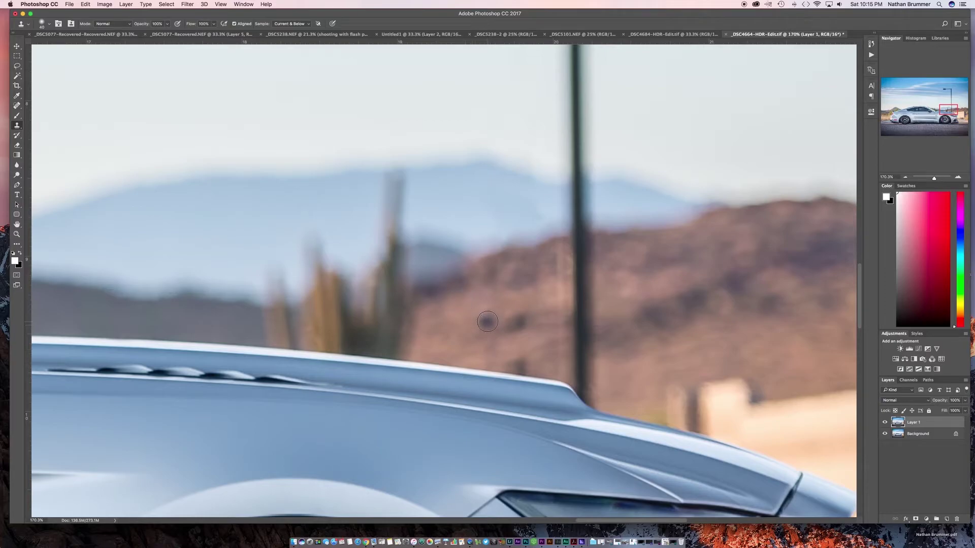
# Zoom out and toggle Layer 1 off and on to compare against the original.
pyautogui.scroll(-10, 486, 328)
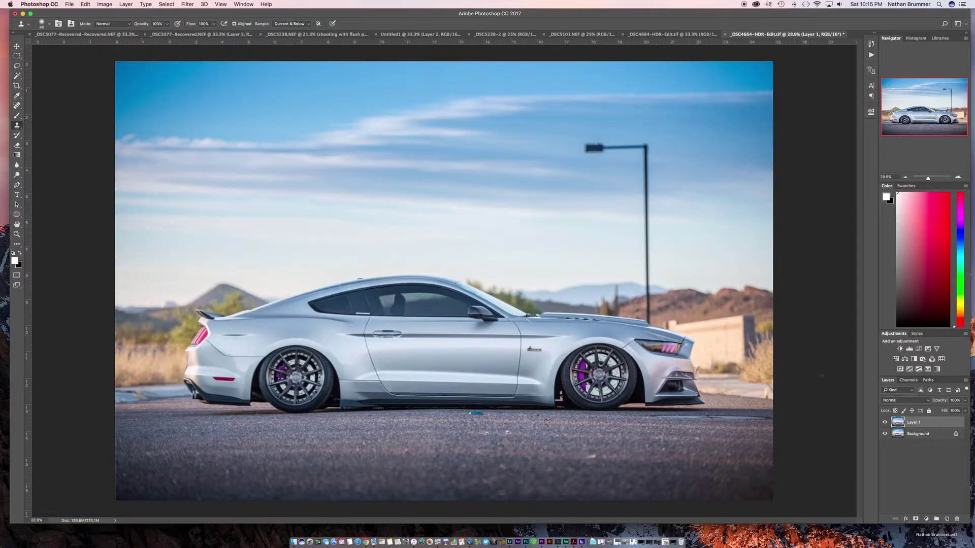
pyautogui.click(885, 423)
pyautogui.click(885, 423)
# Lasso around the tall bent lamp post on the right side of the photo.
pyautogui.click(18, 106)
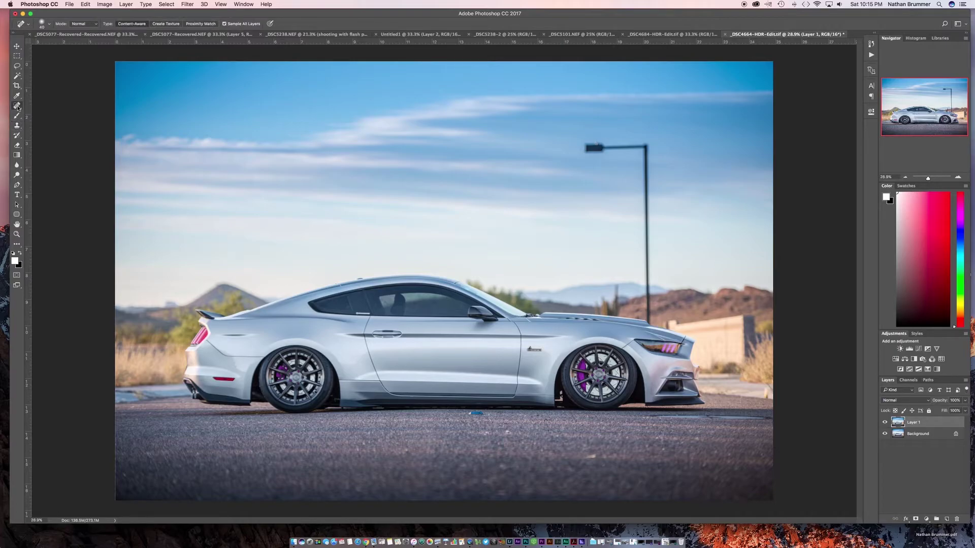
pyautogui.rightClick(18, 107)
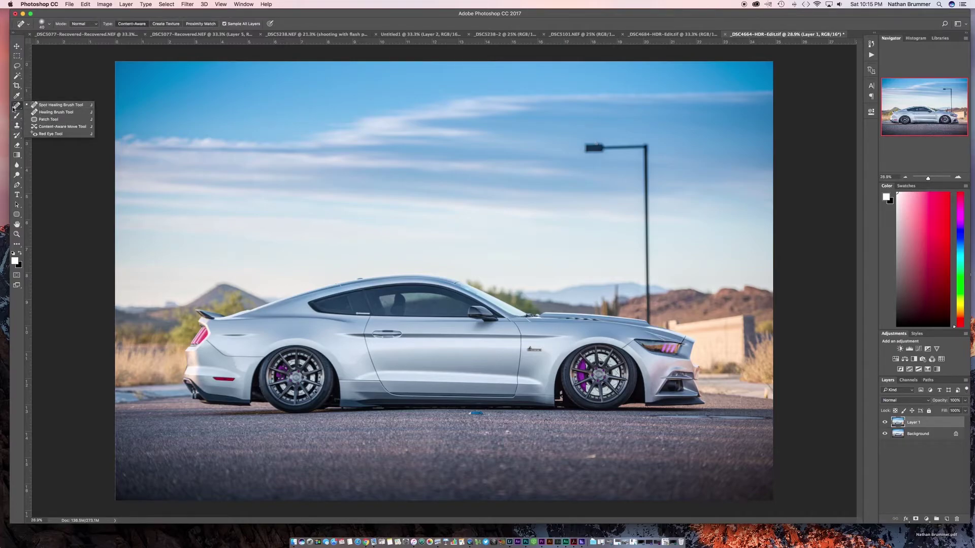
pyautogui.click(56, 104)
pyautogui.scroll(5, 662, 286)
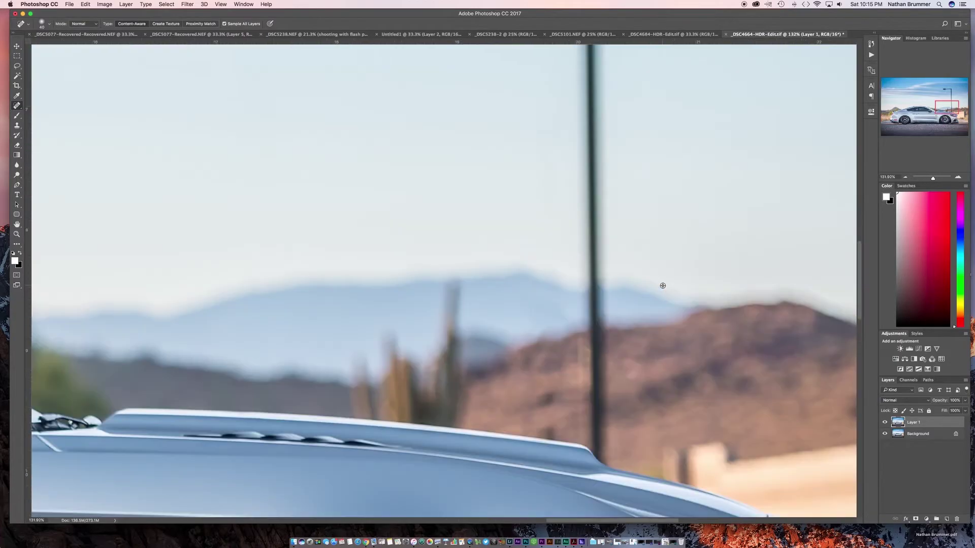
pyautogui.scroll(-4, 662, 286)
pyautogui.scroll(1, 663, 286)
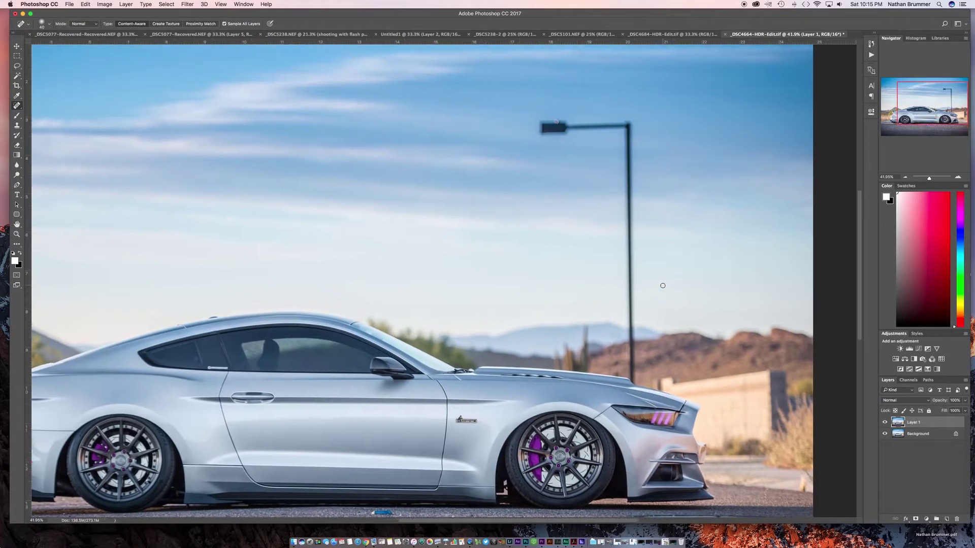
pyautogui.press('l')
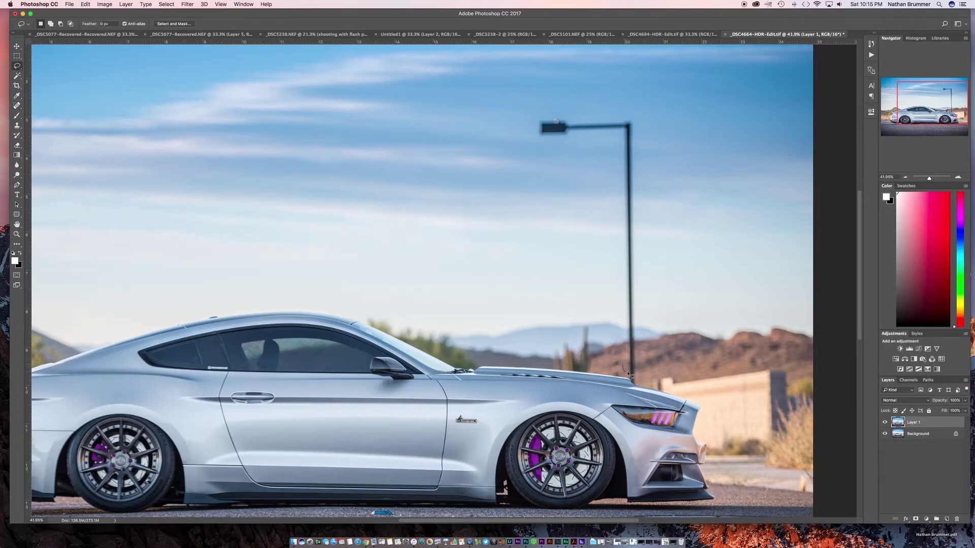
pyautogui.moveTo(637, 367); pyautogui.dragTo(623, 367)
pyautogui.moveTo(620, 186); pyautogui.dragTo(628, 375)
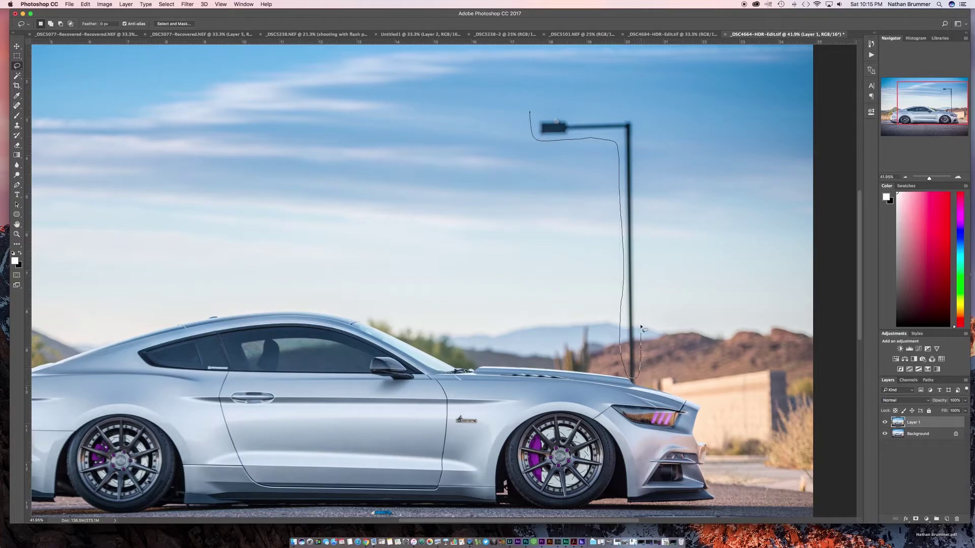
pyautogui.moveTo(641, 324)
pyautogui.mouseDown()
pyautogui.moveTo(638, 140)
pyautogui.moveTo(585, 113)
pyautogui.moveTo(529, 112)
pyautogui.mouseUp()
# Content-Aware Fill the lamp selection with sky and hills, then deselect.
pyautogui.click(85, 5)
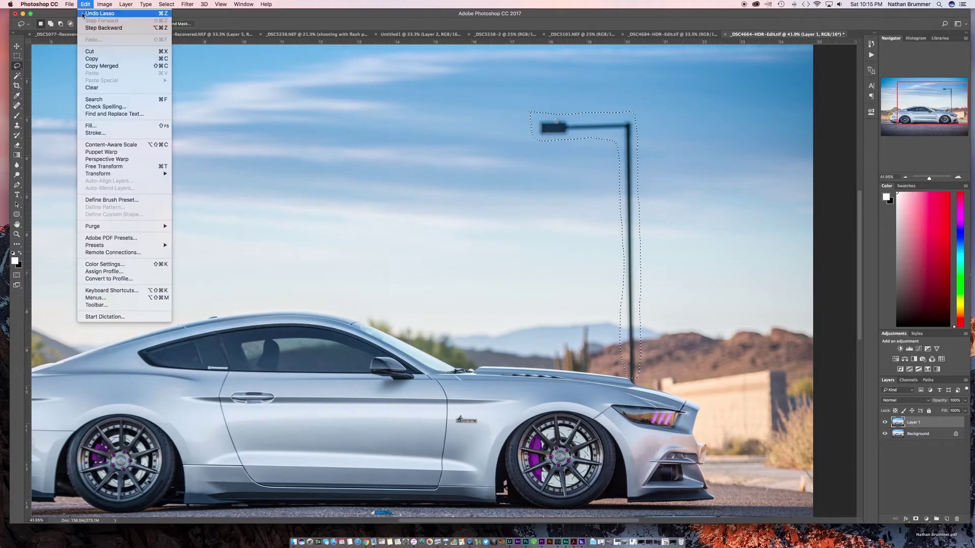
pyautogui.click(92, 125)
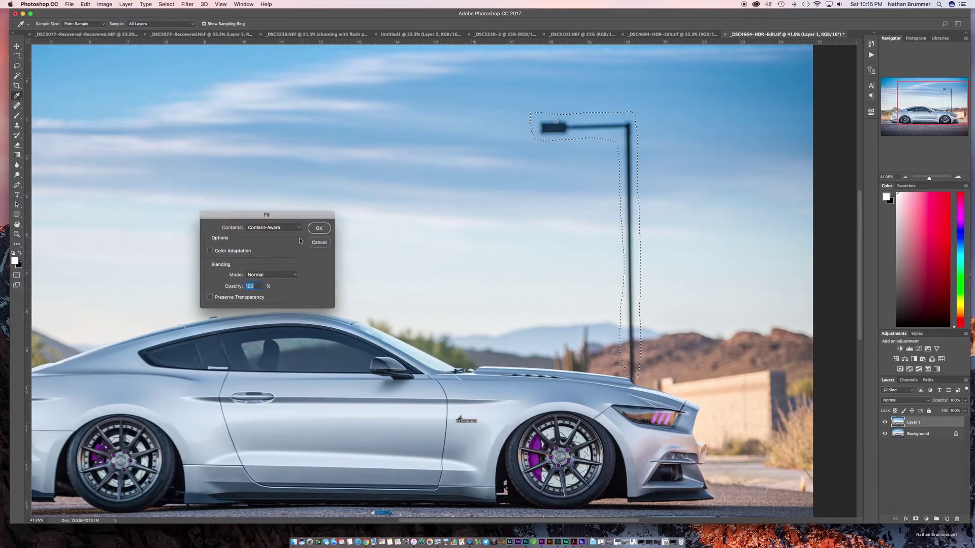
pyautogui.click(319, 228)
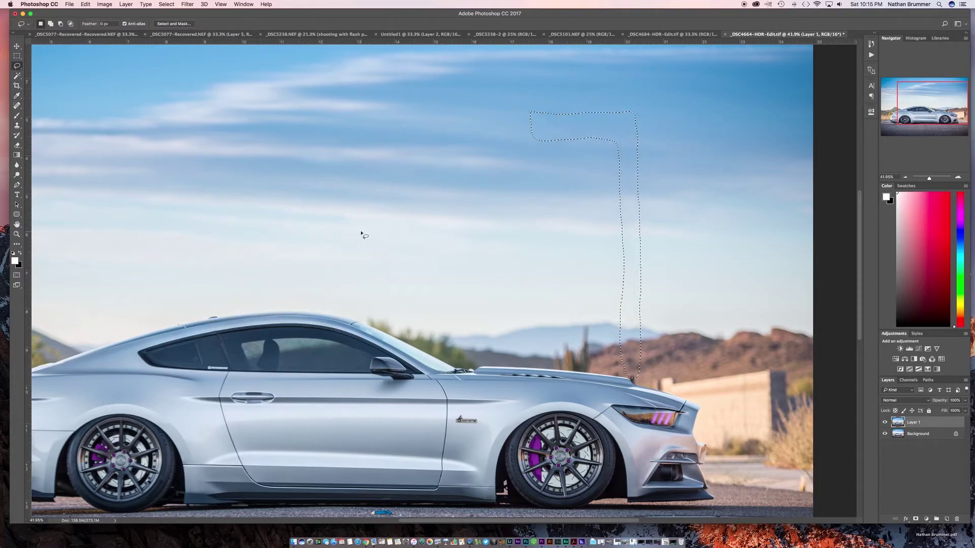
pyautogui.press('super+d')
# With the Patch Tool, replace a blotchy sky area with cleaner nearby sky.
pyautogui.click(17, 105)
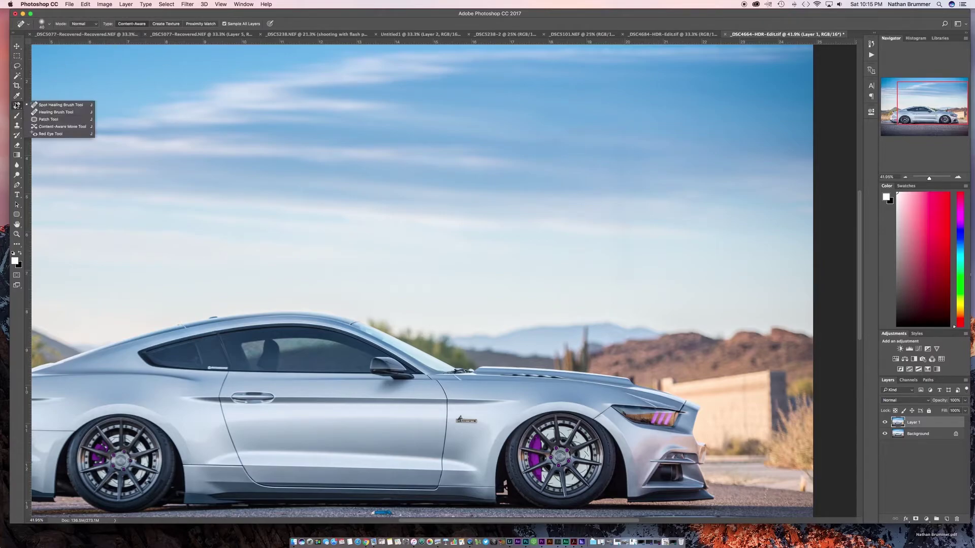
pyautogui.click(40, 120)
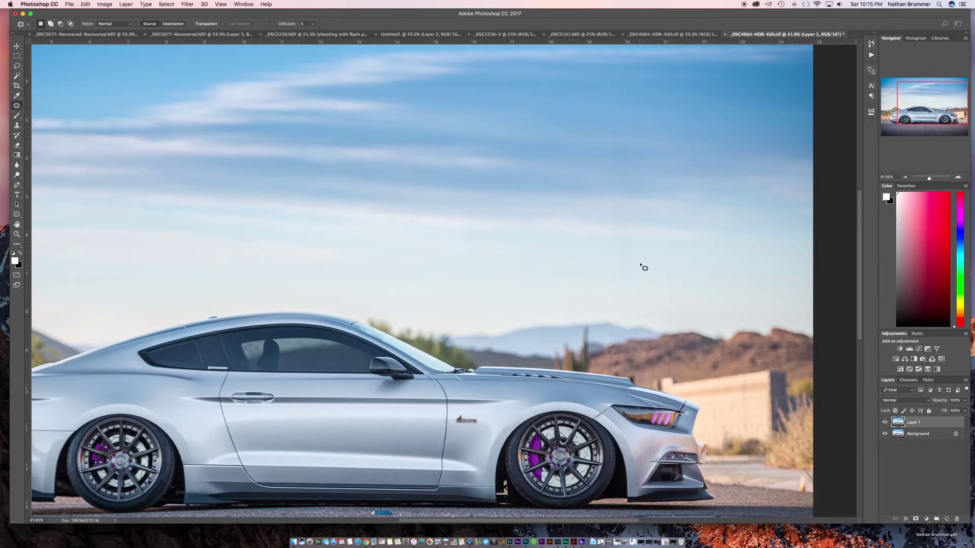
pyautogui.moveTo(635, 243)
pyautogui.mouseDown()
pyautogui.moveTo(614, 254)
pyautogui.moveTo(609, 298)
pyautogui.moveTo(612, 311)
pyautogui.moveTo(633, 316)
pyautogui.moveTo(644, 311)
pyautogui.moveTo(646, 244)
pyautogui.mouseUp()
pyautogui.moveTo(631, 279); pyautogui.dragTo(668, 279)
pyautogui.click(658, 270)
# Patch two more uneven sky areas with clean sky, deselecting after each.
pyautogui.moveTo(612, 155)
pyautogui.mouseDown()
pyautogui.moveTo(615, 180)
pyautogui.moveTo(625, 194)
pyautogui.moveTo(642, 193)
pyautogui.moveTo(639, 158)
pyautogui.moveTo(612, 150)
pyautogui.moveTo(614, 169)
pyautogui.moveTo(582, 174)
pyautogui.mouseUp()
pyautogui.press('super+d')
pyautogui.moveTo(620, 199)
pyautogui.mouseDown()
pyautogui.moveTo(616, 228)
pyautogui.moveTo(626, 244)
pyautogui.moveTo(643, 231)
pyautogui.moveTo(635, 216)
pyautogui.moveTo(580, 220)
pyautogui.mouseUp()
pyautogui.moveTo(580, 220); pyautogui.dragTo(580, 220)
pyautogui.hotkey('ctrl', 'd')
pyautogui.scroll(3, 602, 302)
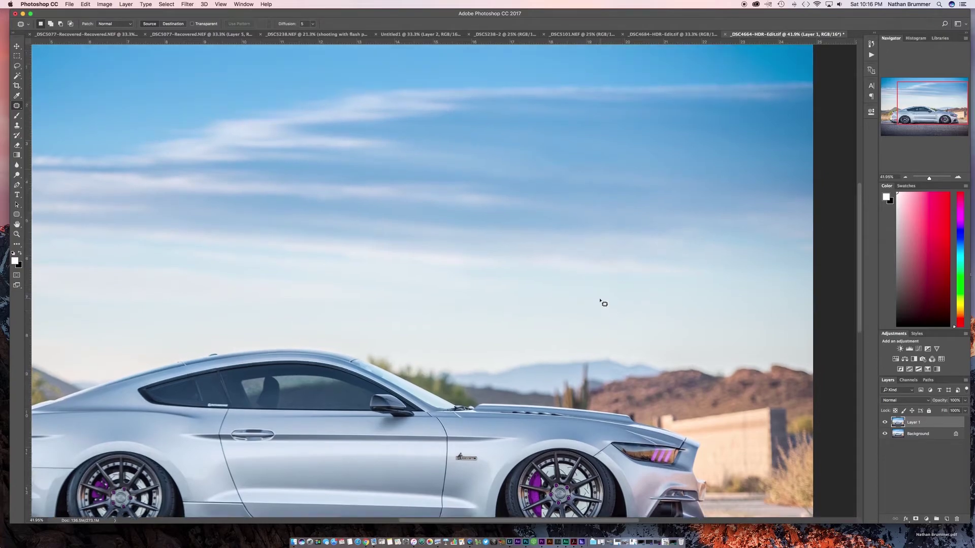
pyautogui.scroll(-5, 603, 307)
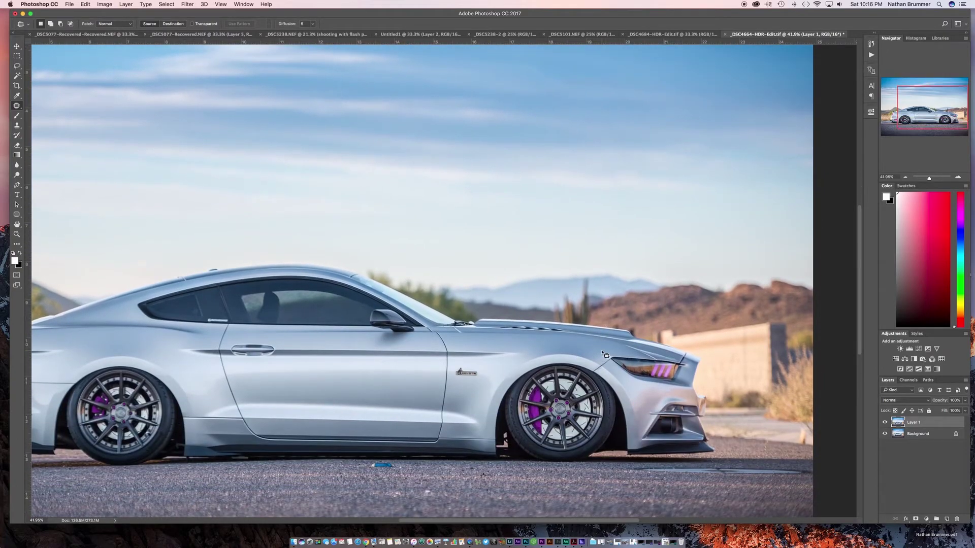
pyautogui.scroll(5, 637, 339)
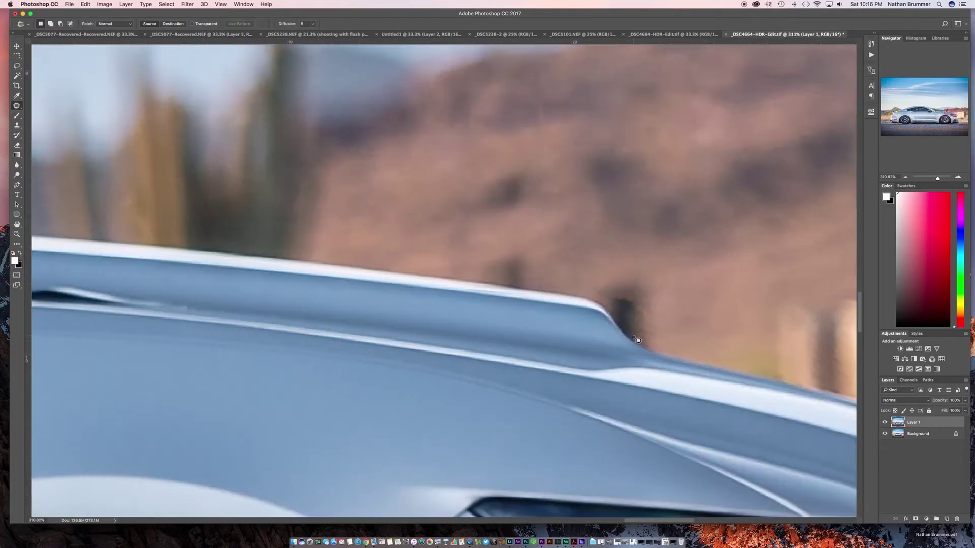
# Clone Stamp clean background near the hood over the dark lamp-post stub.
pyautogui.scroll(-2, 637, 339)
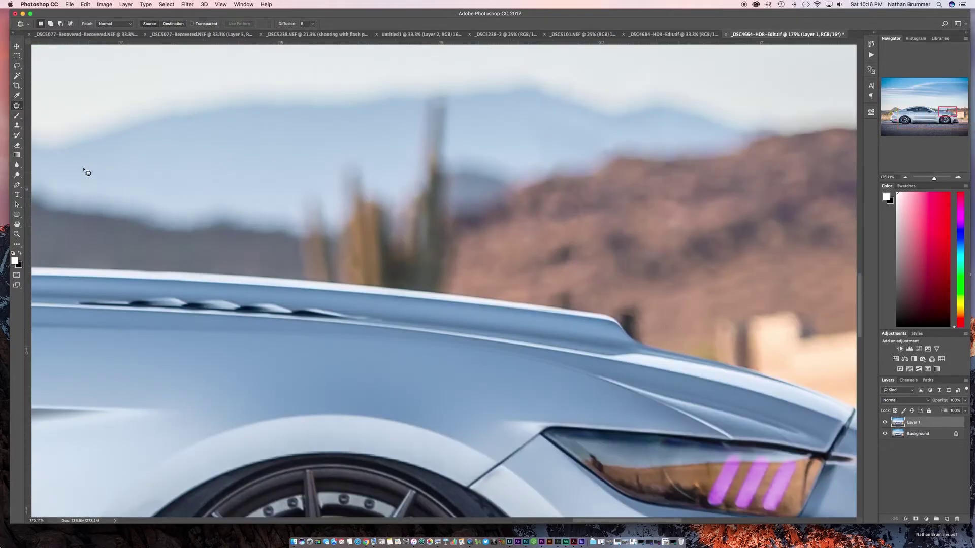
pyautogui.click(18, 125)
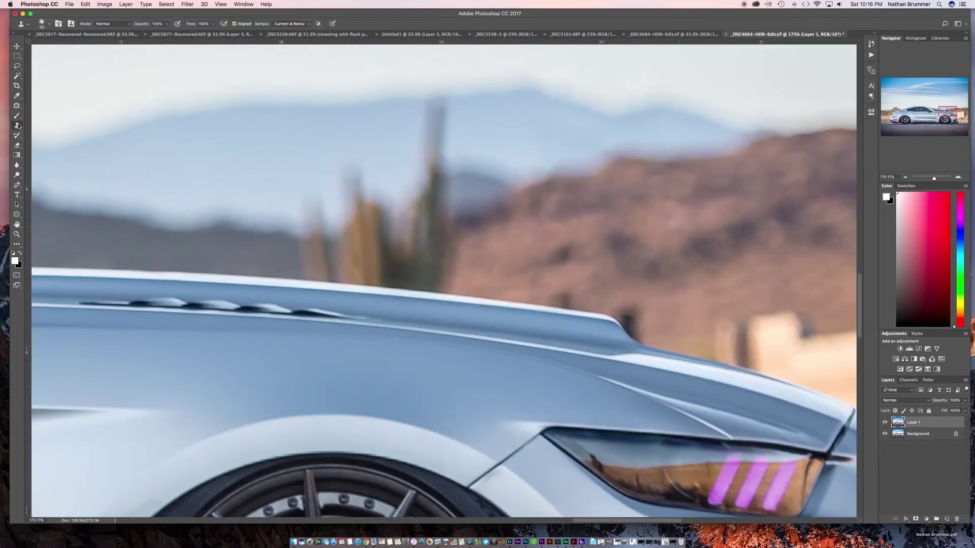
pyautogui.keyDown('alt'); pyautogui.click(686, 312); pyautogui.keyUp('alt')
pyautogui.moveTo(634, 315); pyautogui.dragTo(644, 326)
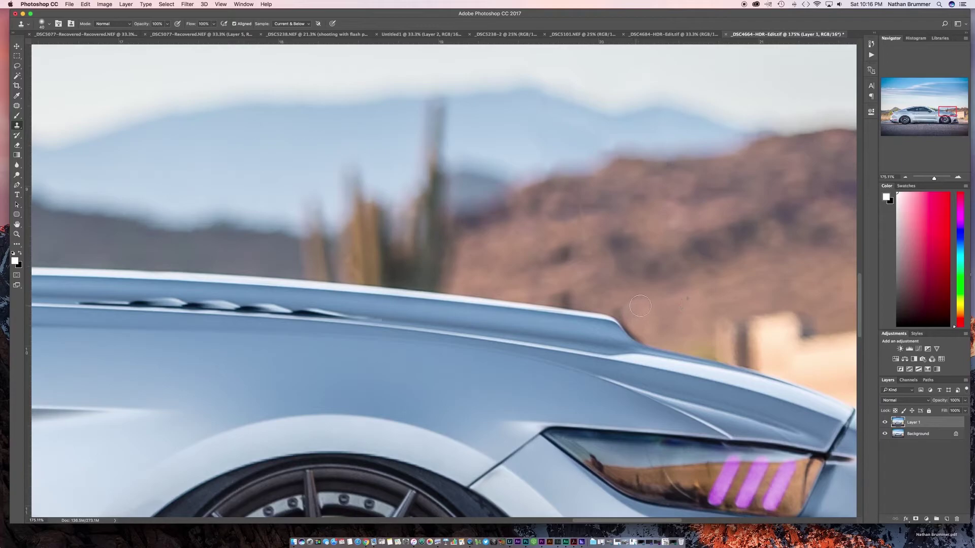
pyautogui.keyDown('alt'); pyautogui.click(605, 288); pyautogui.keyUp('alt')
pyautogui.scroll(-10, 430, 167)
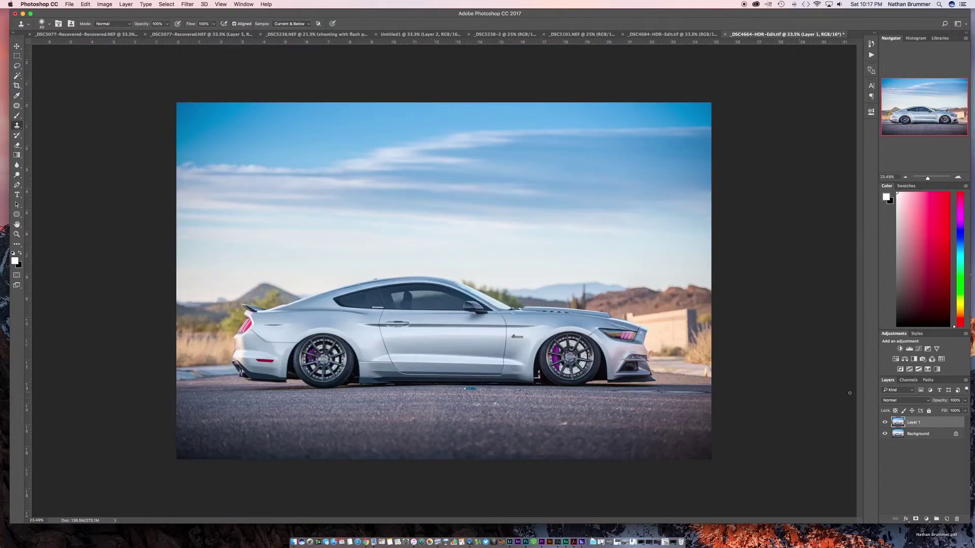
pyautogui.click(883, 423)
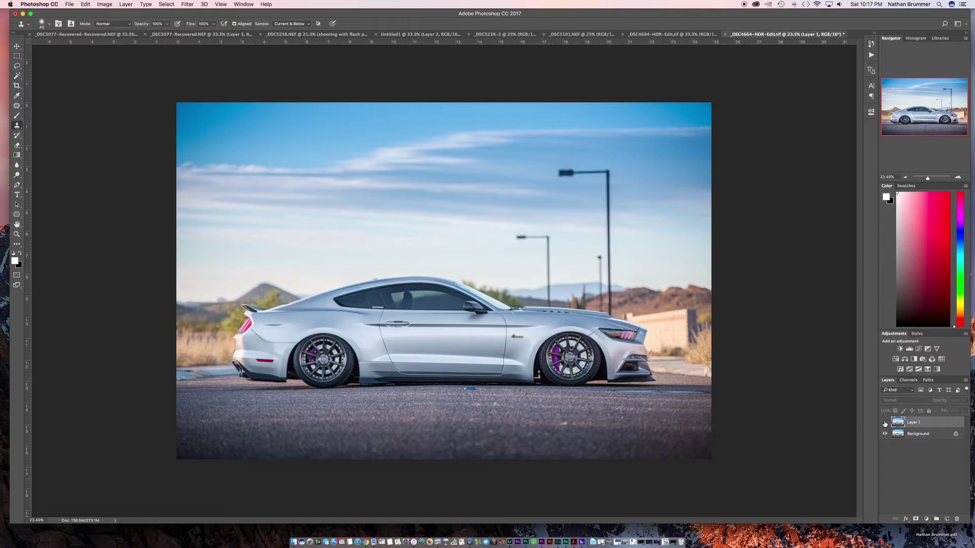
pyautogui.click(884, 423)
pyautogui.click(885, 422)
pyautogui.click(884, 422)
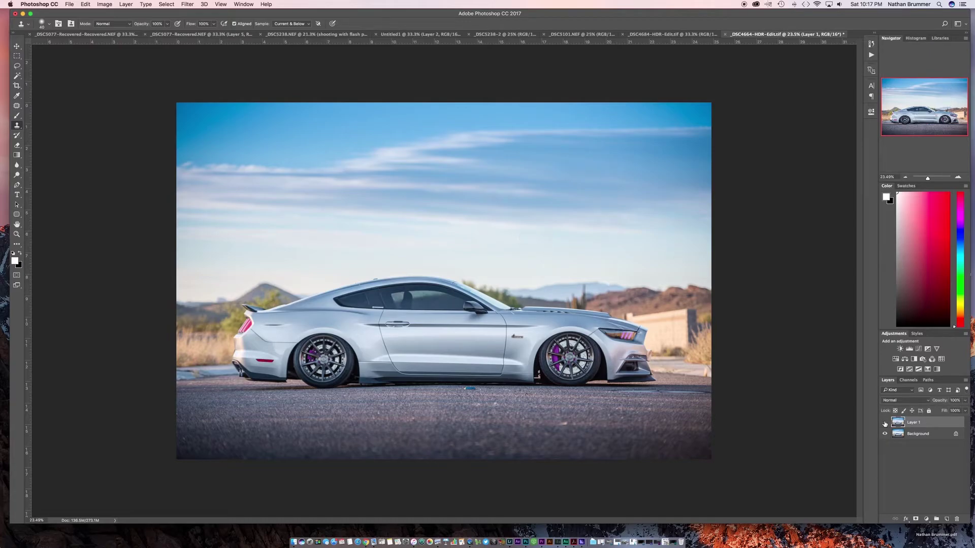
pyautogui.click(885, 422)
pyautogui.click(884, 422)
# Use the Healing Brush on the orange road speck and the blue object's pale tip.
pyautogui.scroll(10, 462, 389)
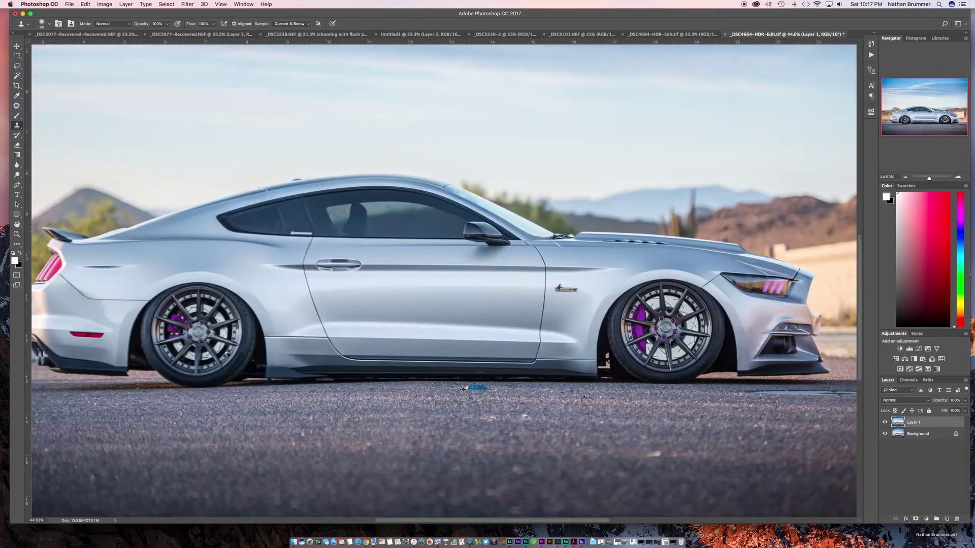
pyautogui.scroll(-3, 463, 389)
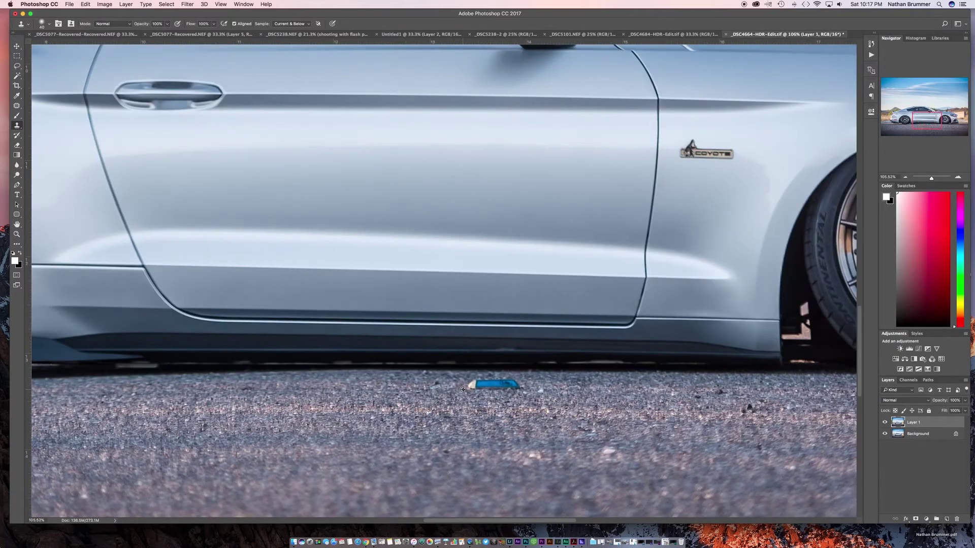
pyautogui.scroll(-2, 462, 390)
pyautogui.hscroll(1, 462, 389)
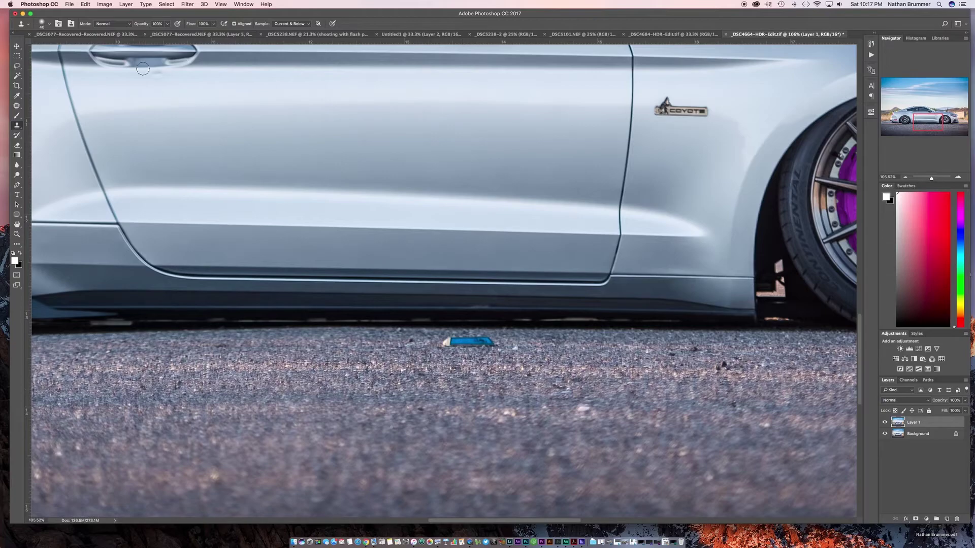
pyautogui.click(17, 106)
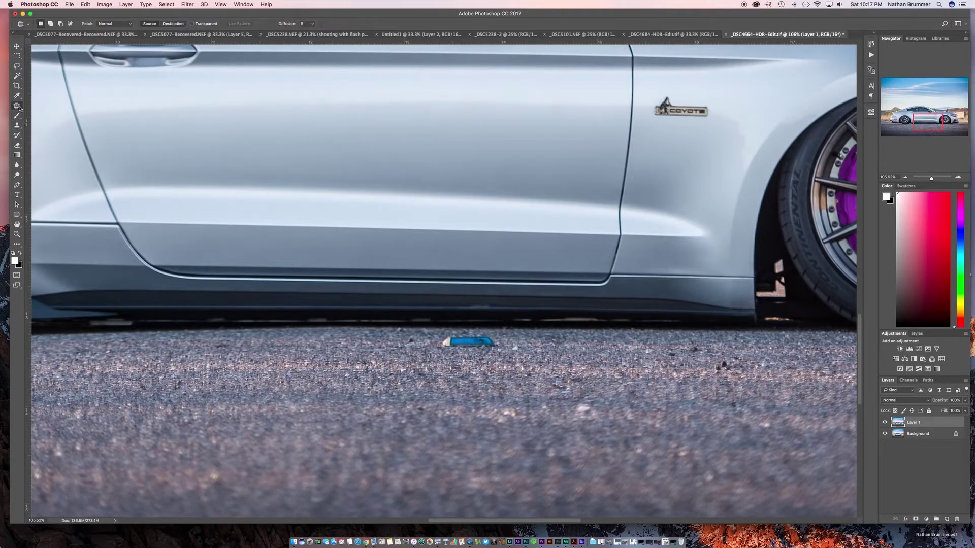
pyautogui.click(19, 107)
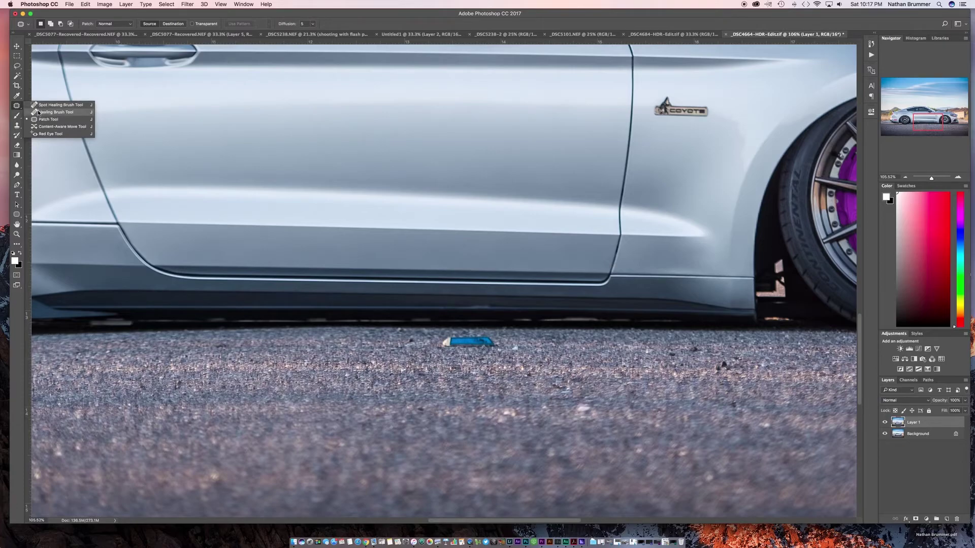
pyautogui.click(39, 112)
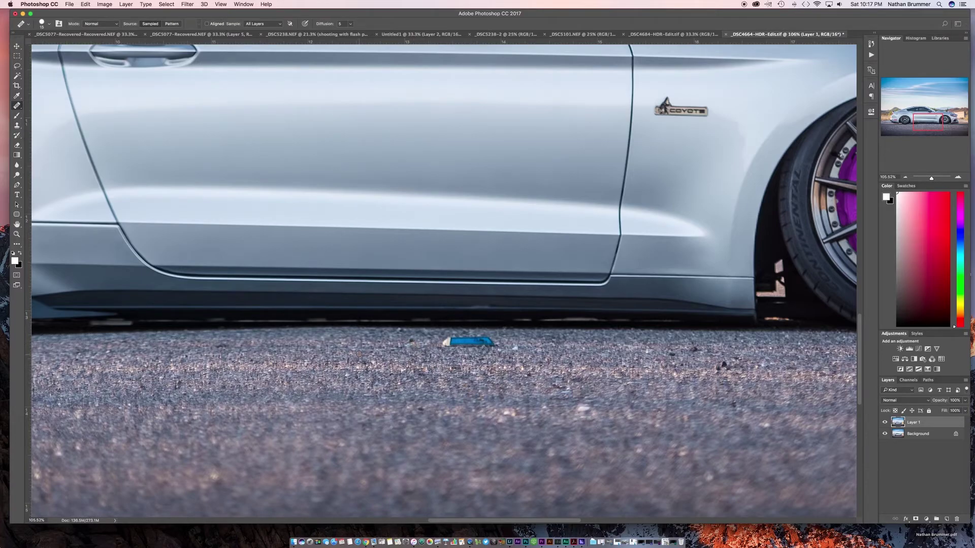
pyautogui.moveTo(366, 342)
pyautogui.mouseDown()
pyautogui.moveTo(383, 338)
pyautogui.moveTo(371, 343)
pyautogui.mouseUp()
pyautogui.keyDown('alt'); pyautogui.click(345, 345); pyautogui.keyUp('alt')
pyautogui.moveTo(442, 341)
pyautogui.mouseDown()
pyautogui.moveTo(493, 342)
pyautogui.moveTo(454, 343)
pyautogui.mouseUp()
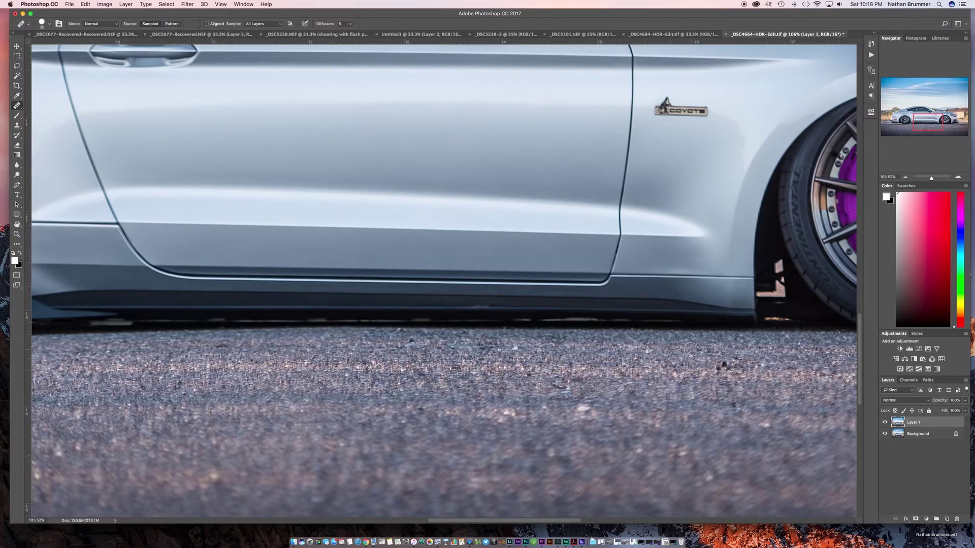
# Heal two dark asphalt specks, the second with Content-Aware Spot Healing, then fit the photo on screen.
pyautogui.click(694, 351)
pyautogui.moveTo(17, 107); pyautogui.dragTo(51, 105)
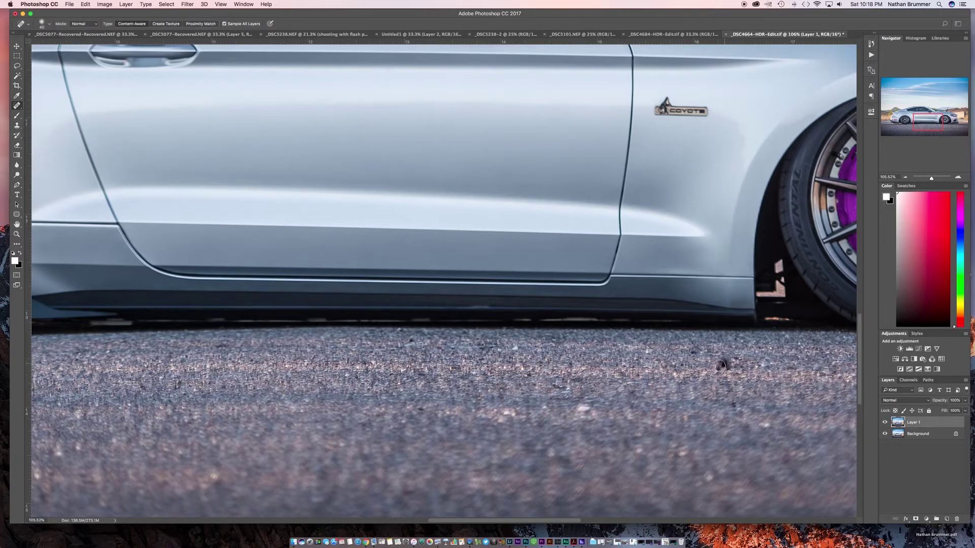
pyautogui.click(714, 367)
pyautogui.click(17, 125)
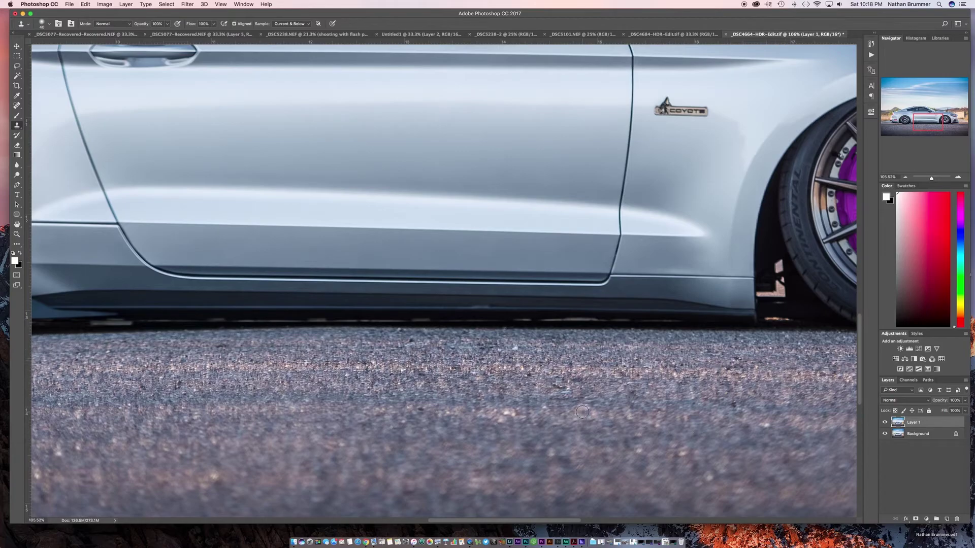
pyautogui.hscroll(10, 583, 411)
pyautogui.press('super+0')
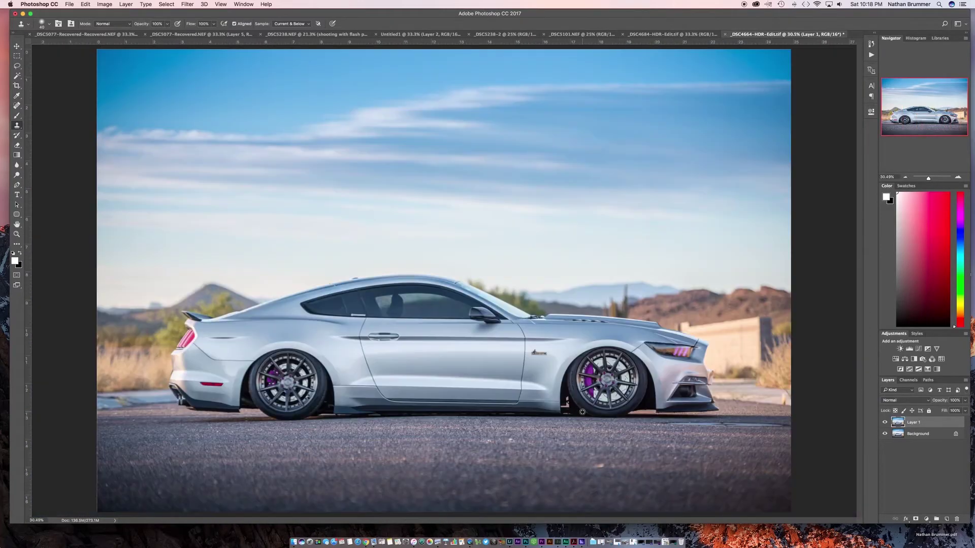
# In the garage photo, lasso plain pillar concrete below the LEVEL 1 sign.
pyautogui.press('j')
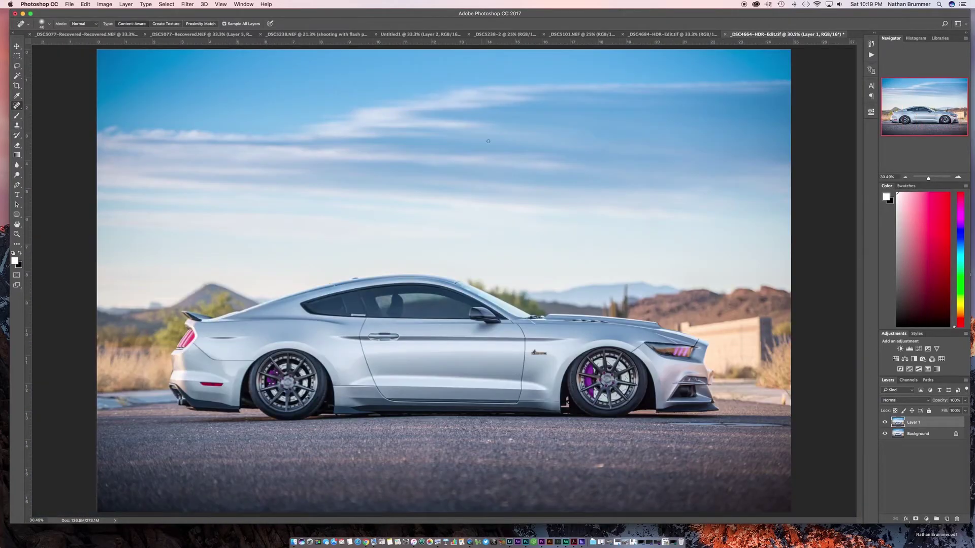
pyautogui.click(670, 35)
pyautogui.click(179, 359)
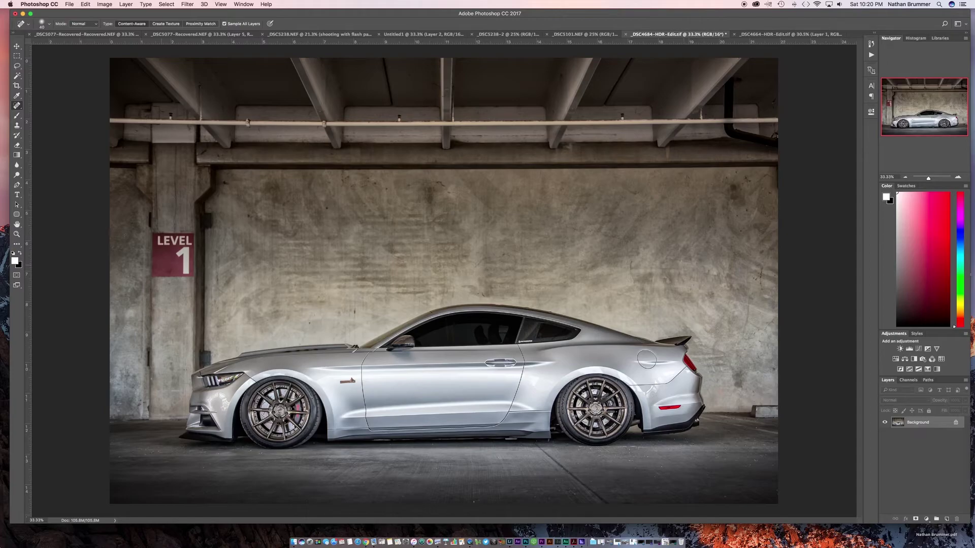
pyautogui.press('l')
pyautogui.moveTo(152, 229); pyautogui.dragTo(148, 231)
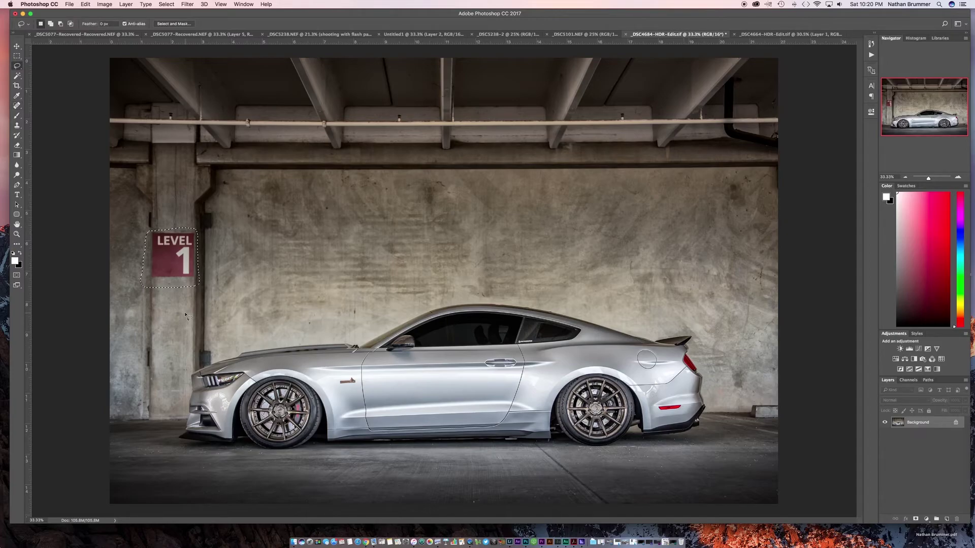
pyautogui.moveTo(207, 285)
pyautogui.mouseDown()
pyautogui.moveTo(148, 287)
pyautogui.moveTo(142, 324)
pyautogui.mouseUp()
pyautogui.moveTo(138, 359)
pyautogui.mouseDown()
pyautogui.moveTo(147, 381)
pyautogui.moveTo(201, 369)
pyautogui.moveTo(209, 362)
pyautogui.moveTo(212, 288)
pyautogui.mouseUp()
# Copy the concrete to Layer 1, move it over LEVEL 1, and add a layer mask.
pyautogui.press('super+j')
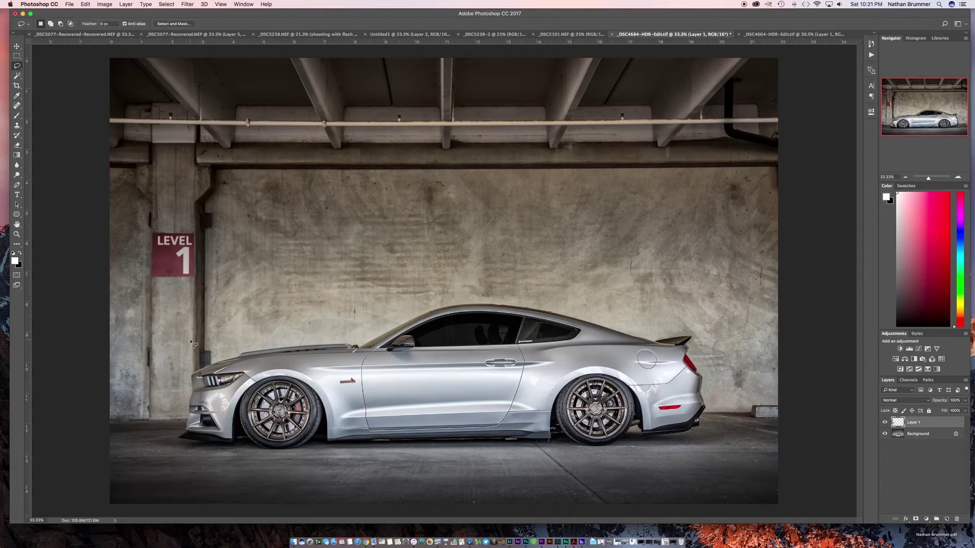
pyautogui.press('v')
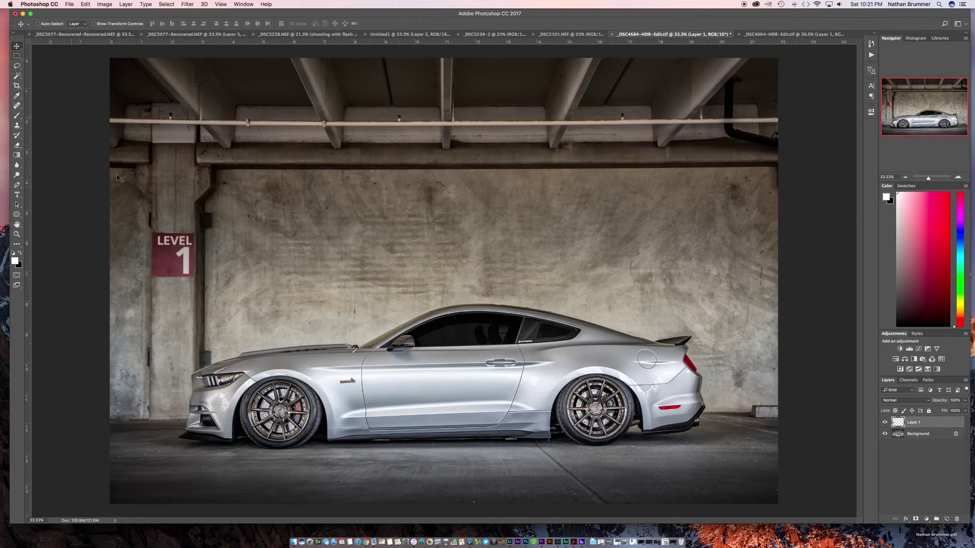
pyautogui.moveTo(179, 332); pyautogui.dragTo(179, 262)
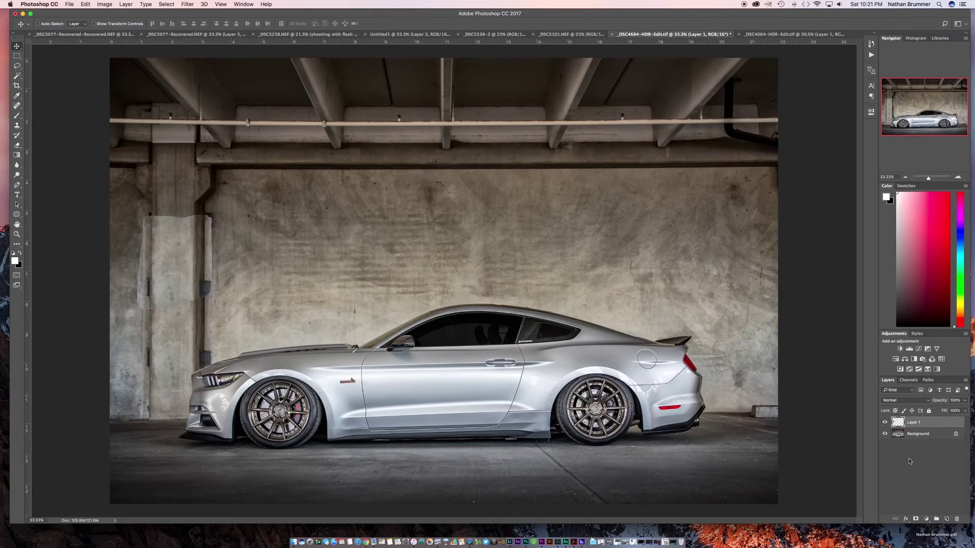
pyautogui.click(916, 519)
# Paint black on Layer 1's mask with a size-400 brush to blend the patch's edges.
pyautogui.press('b')
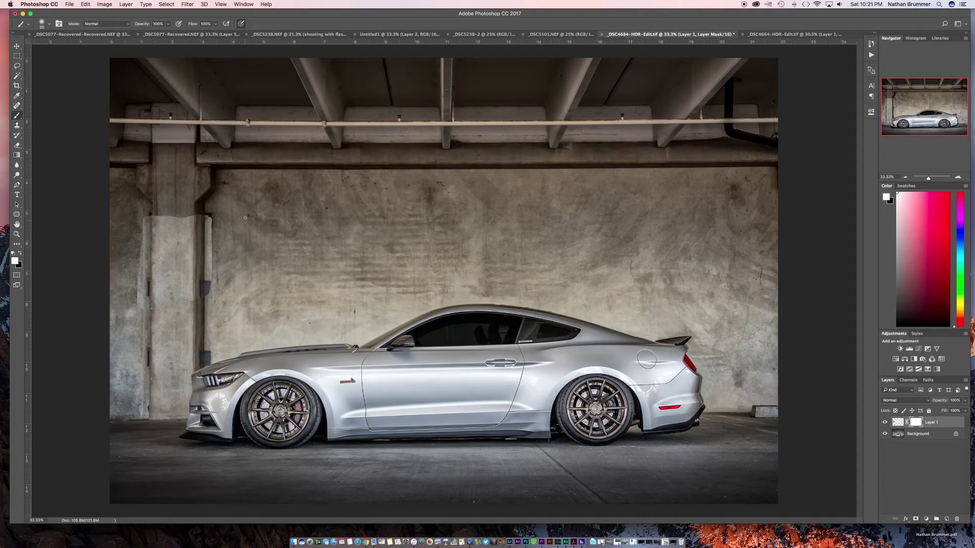
pyautogui.press(']')
pyautogui.press(']')
pyautogui.press(']')
pyautogui.press(']')
pyautogui.press(']')
pyautogui.press(']')
pyautogui.press(']')
pyautogui.press(']')
pyautogui.press(']')
pyautogui.press('x')
pyautogui.moveTo(226, 231)
pyautogui.mouseDown()
pyautogui.moveTo(232, 272)
pyautogui.moveTo(226, 207)
pyautogui.mouseUp()
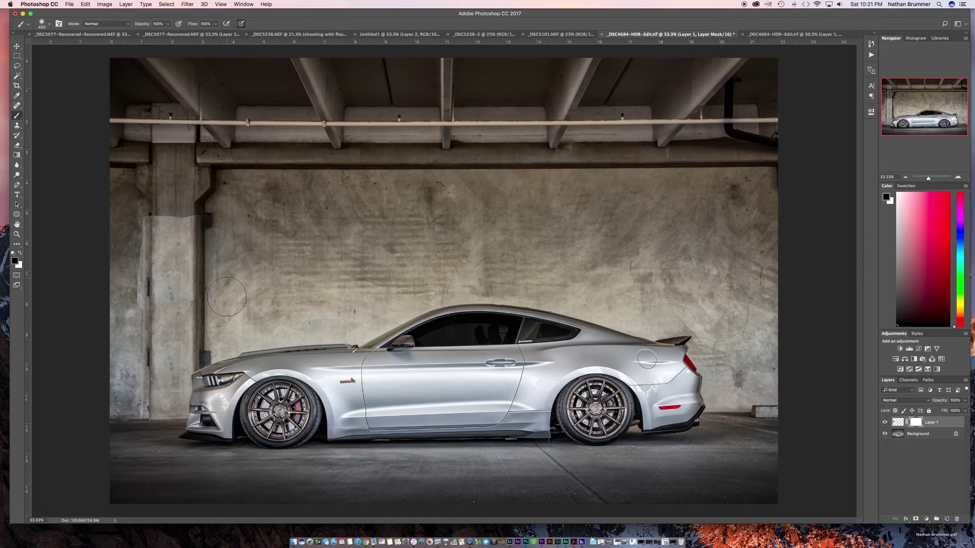
pyautogui.moveTo(135, 299)
pyautogui.mouseDown()
pyautogui.moveTo(124, 320)
pyautogui.moveTo(122, 209)
pyautogui.mouseUp()
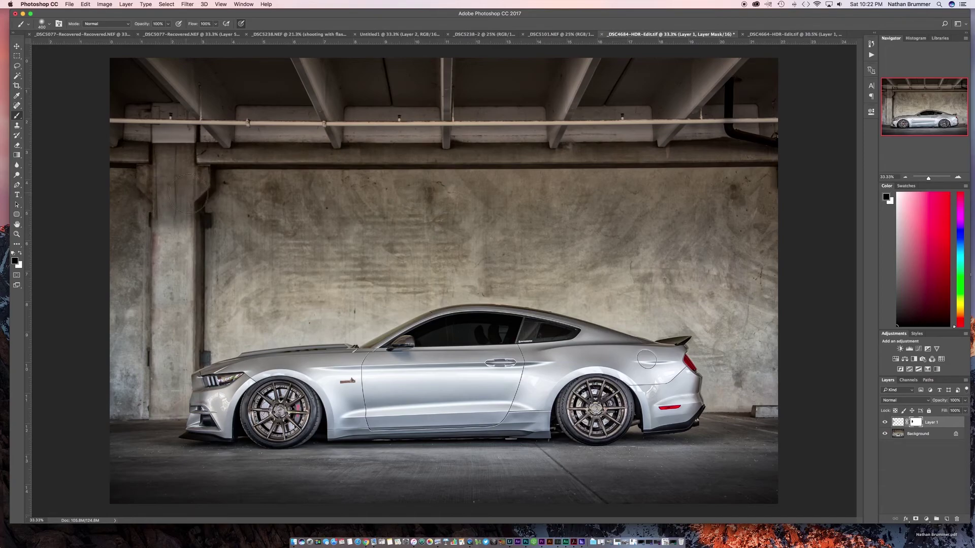
pyautogui.moveTo(171, 198)
pyautogui.mouseDown()
pyautogui.moveTo(185, 376)
pyautogui.moveTo(178, 325)
pyautogui.moveTo(164, 323)
pyautogui.moveTo(183, 328)
pyautogui.moveTo(180, 381)
pyautogui.mouseUp()
# With a smaller white brush, restore the patch over the pink pillar edge.
pyautogui.scroll(5, 155, 263)
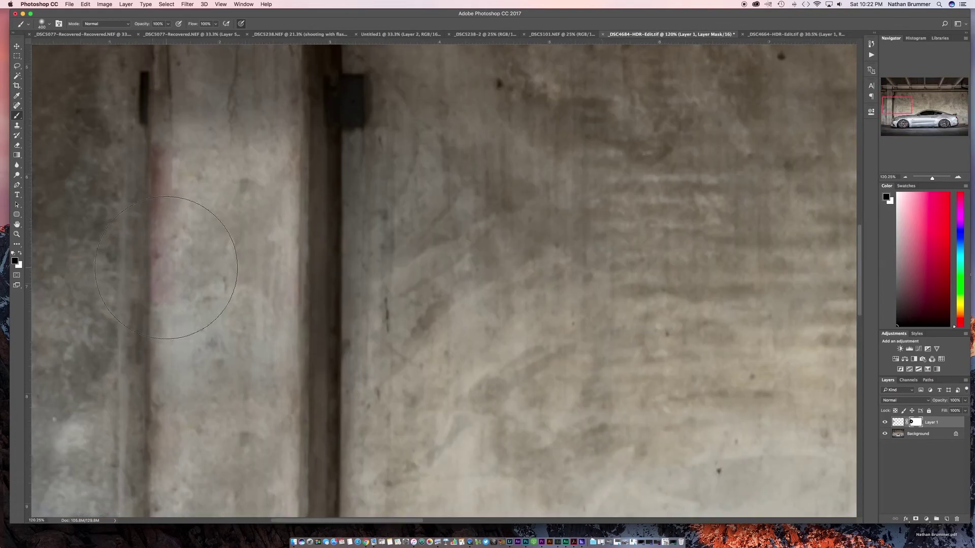
pyautogui.press('[')
pyautogui.press('[')
pyautogui.press('[')
pyautogui.press('[')
pyautogui.press('[')
pyautogui.press('[')
pyautogui.press('[')
pyautogui.press('x')
pyautogui.moveTo(173, 152); pyautogui.dragTo(177, 289)
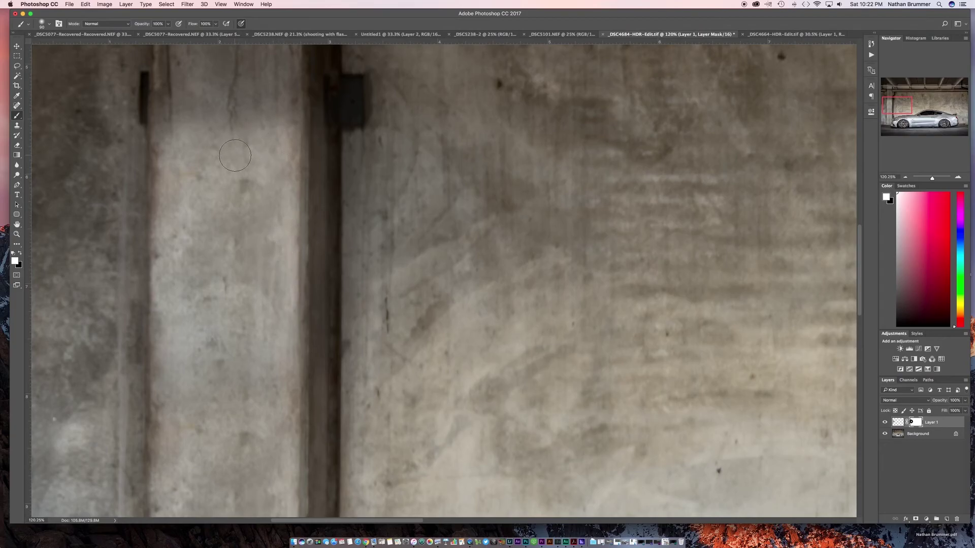
pyautogui.press('super+0')
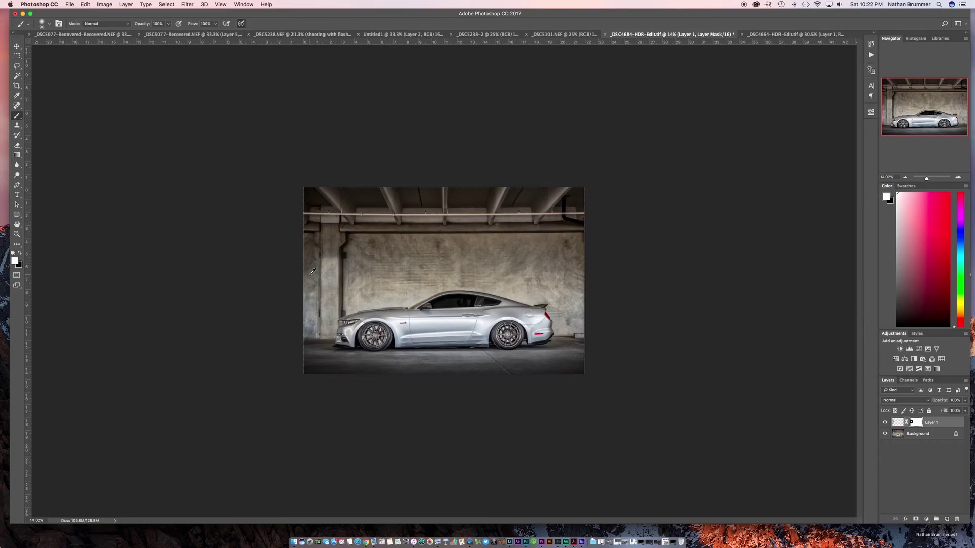
pyautogui.scroll(5, 313, 271)
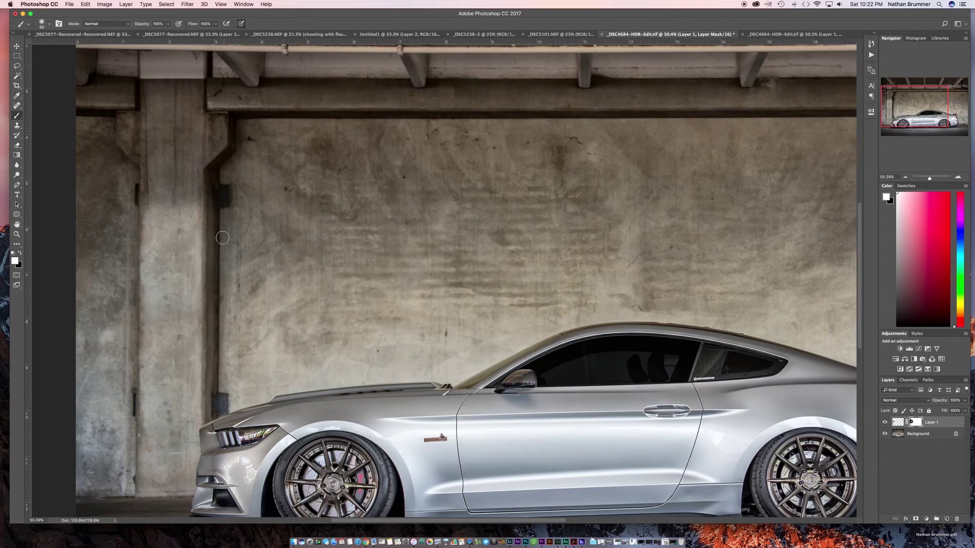
pyautogui.scroll(-1, 812, 365)
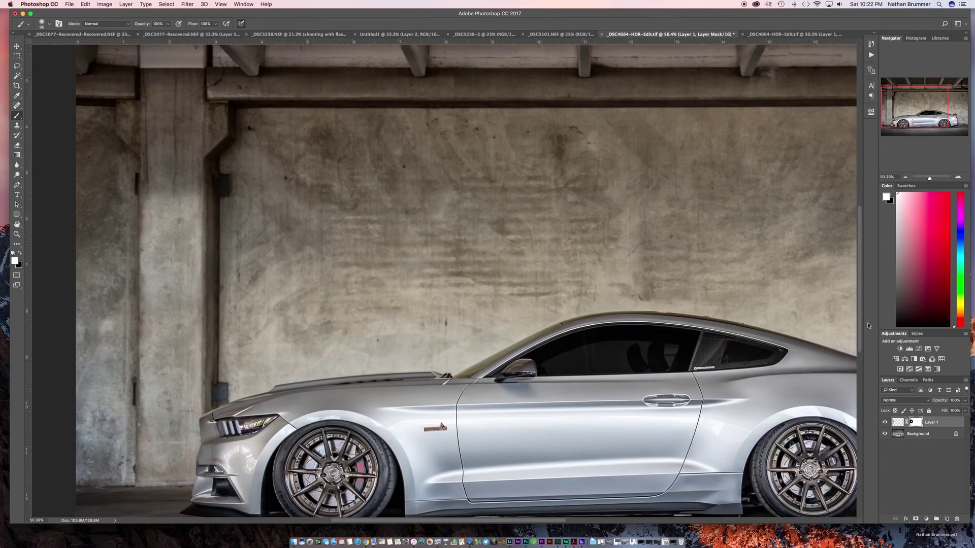
# Add a Curves layer clipped to Layer 1 and pull its midpoint down to darken the patch.
pyautogui.click(919, 350)
pyautogui.rightClick(953, 427)
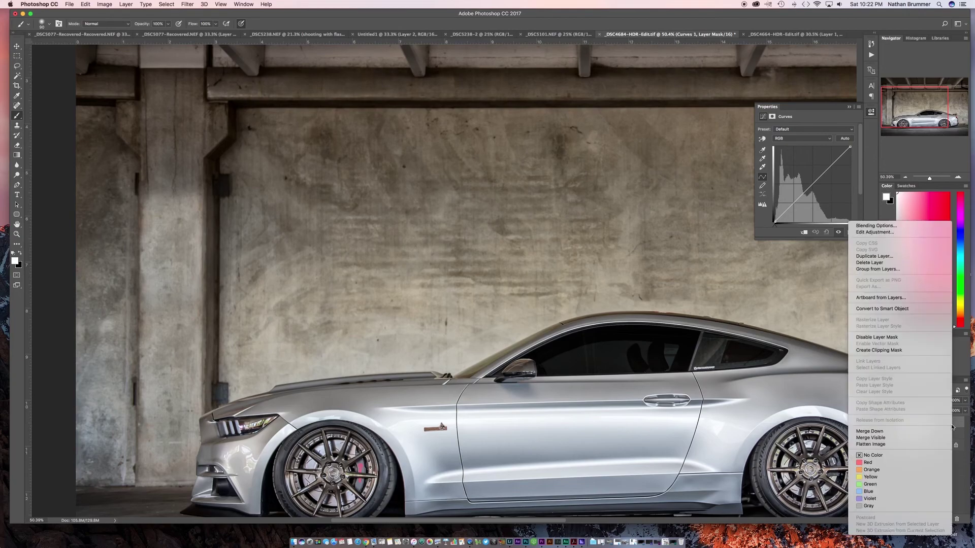
pyautogui.click(888, 352)
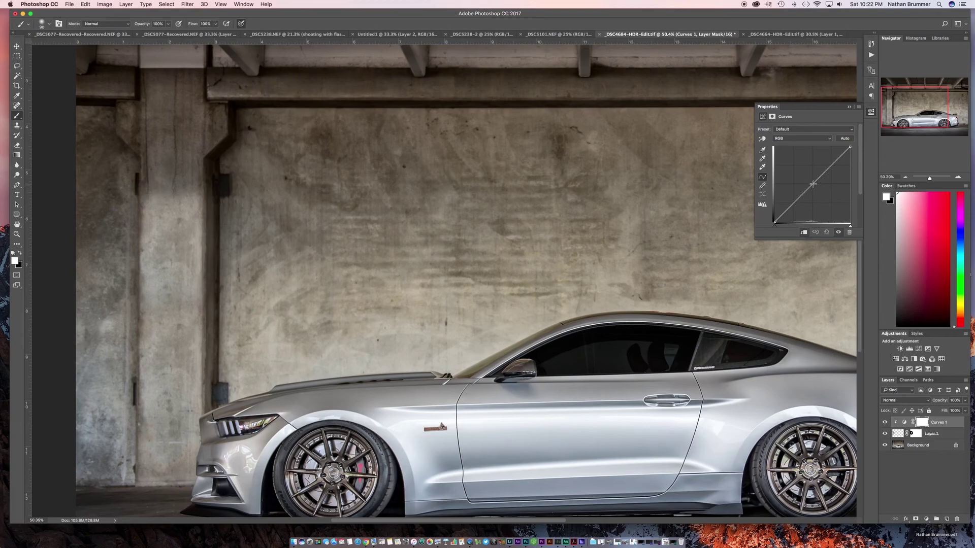
pyautogui.moveTo(813, 183); pyautogui.dragTo(818, 188)
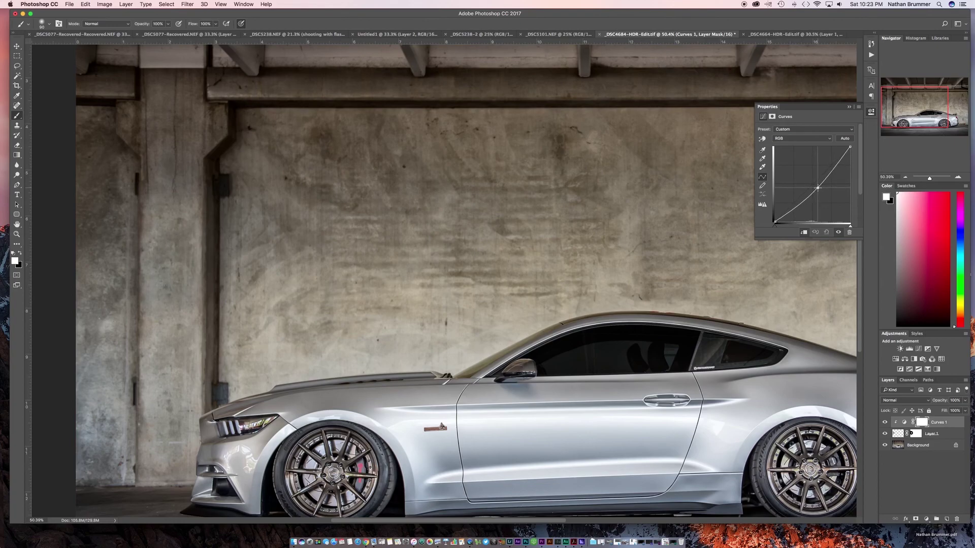
pyautogui.click(849, 107)
pyautogui.scroll(-5, 252, 250)
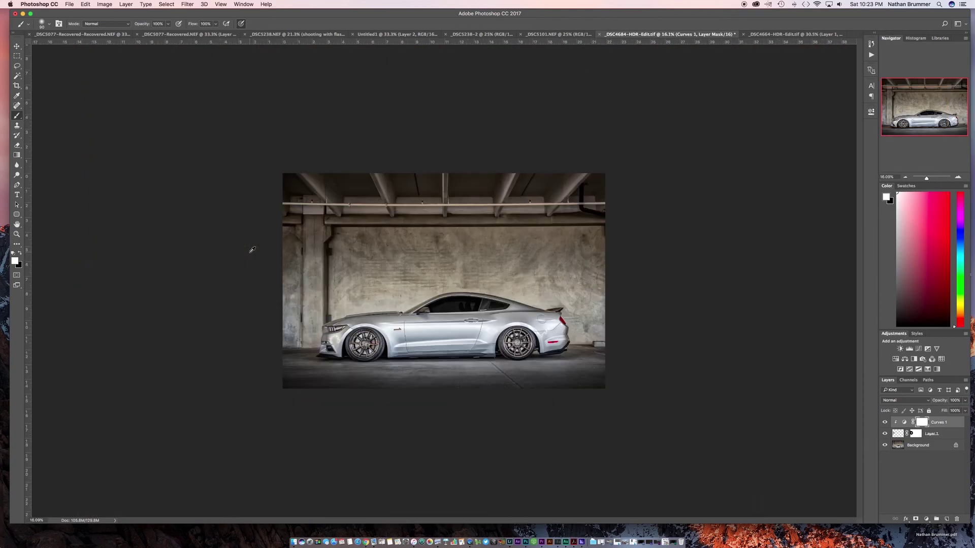
# Group Layer 1 and Curves 1 into Group 1 and toggle its visibility to compare.
pyautogui.scroll(2, 252, 249)
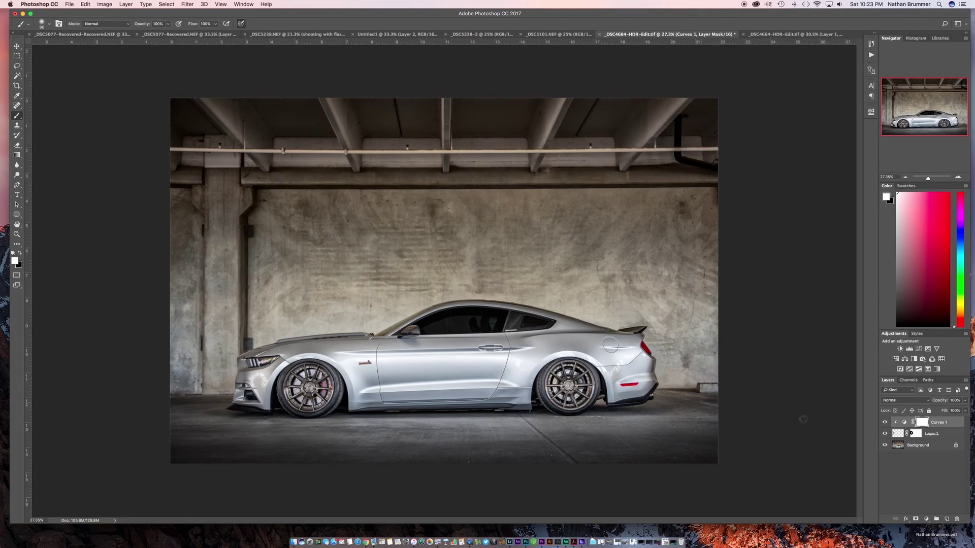
pyautogui.keyDown('shift'); pyautogui.click(949, 434); pyautogui.keyUp('shift')
pyautogui.click(936, 519)
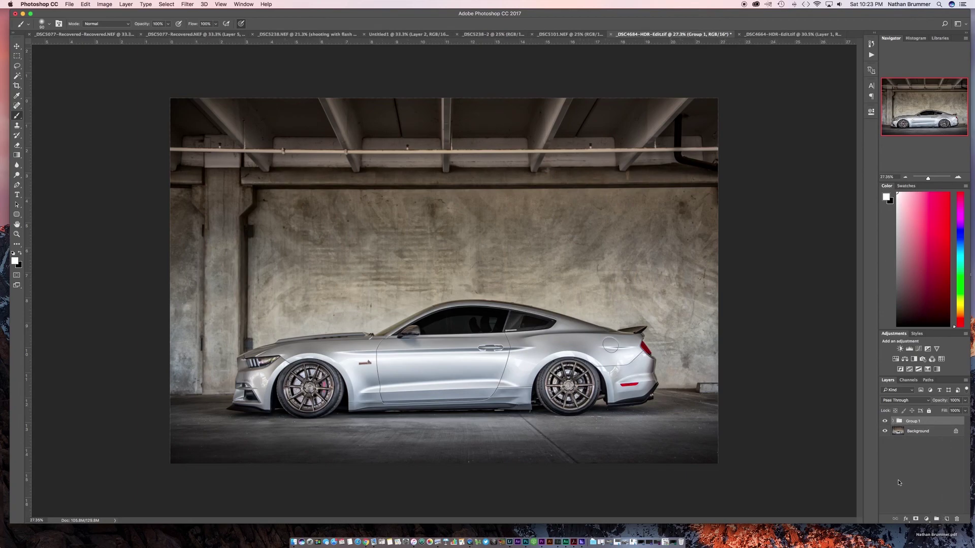
pyautogui.click(885, 421)
pyautogui.click(884, 422)
pyautogui.click(885, 422)
pyautogui.click(885, 421)
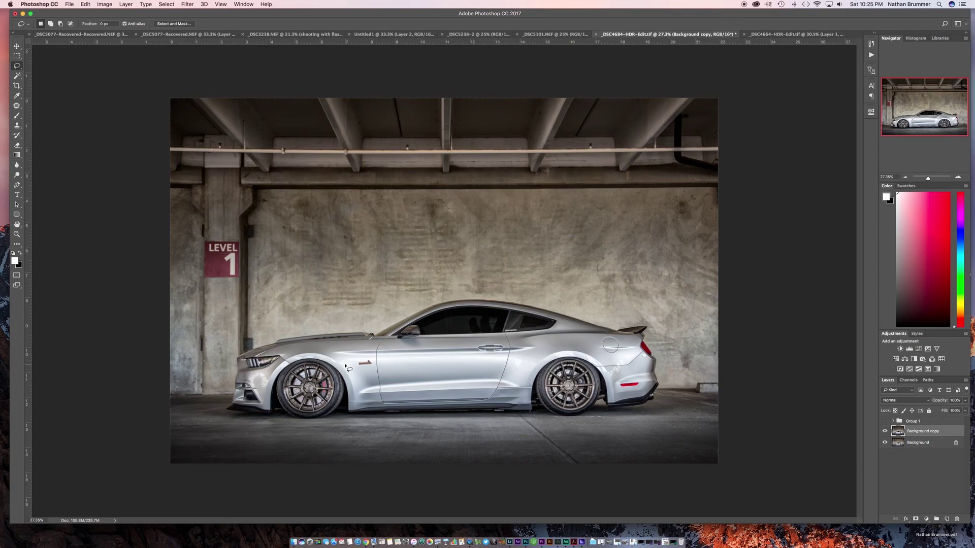